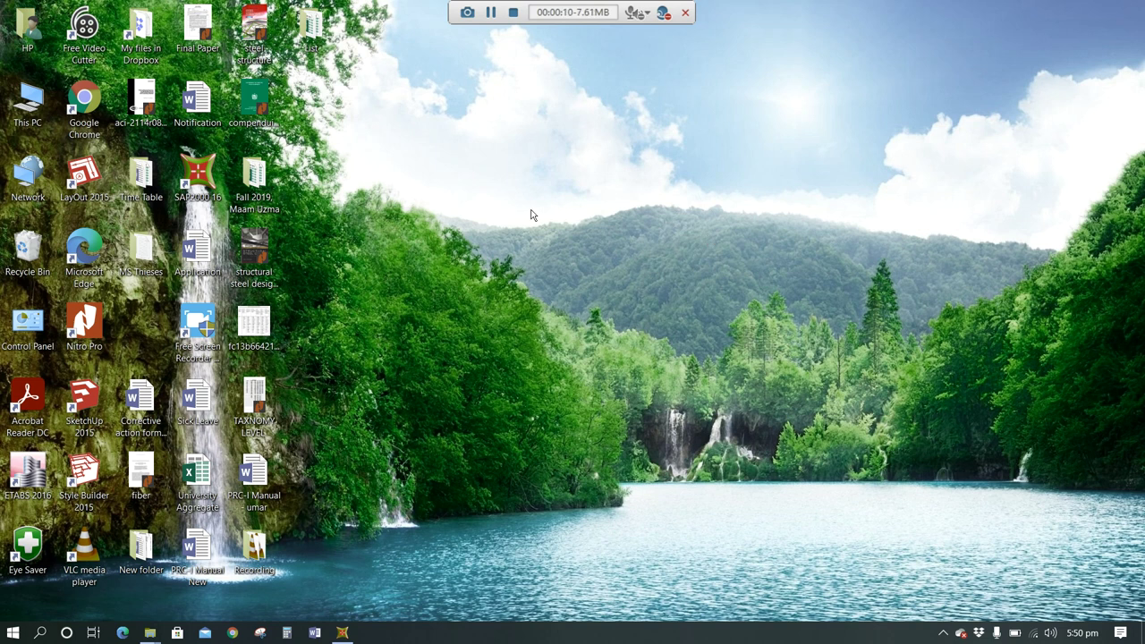
Step: Switch to SAP2000 and open the material definitions
left_click(343, 634)
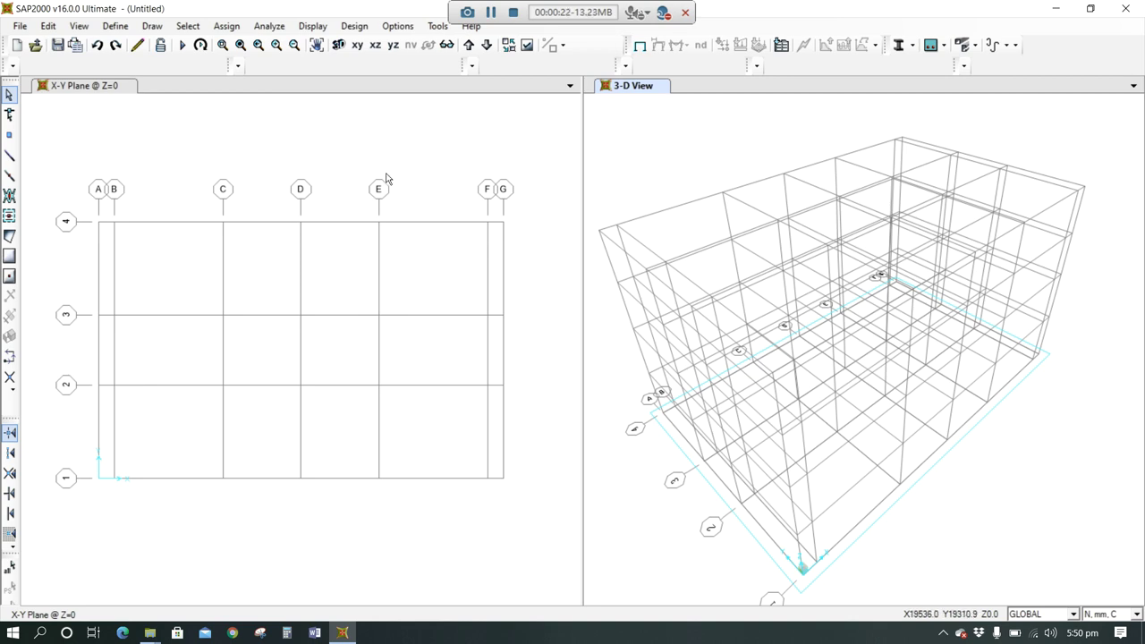
left_click(117, 26)
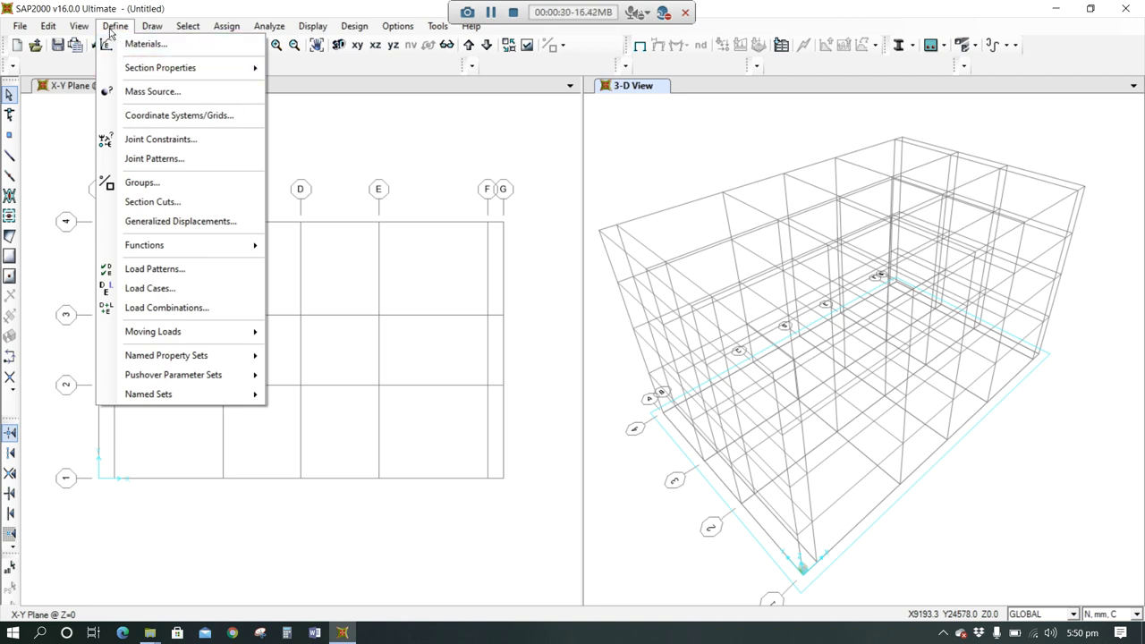
left_click(140, 47)
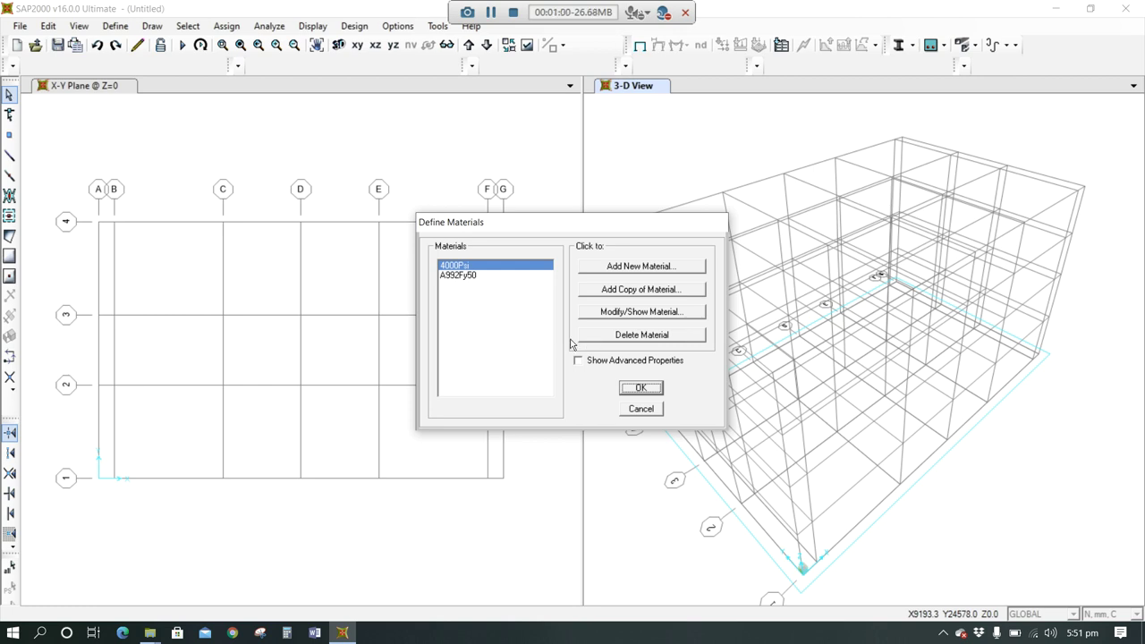
Step: Add a new United States concrete material with the Customary standard and grade f'c 4000 psi
left_click(654, 291)
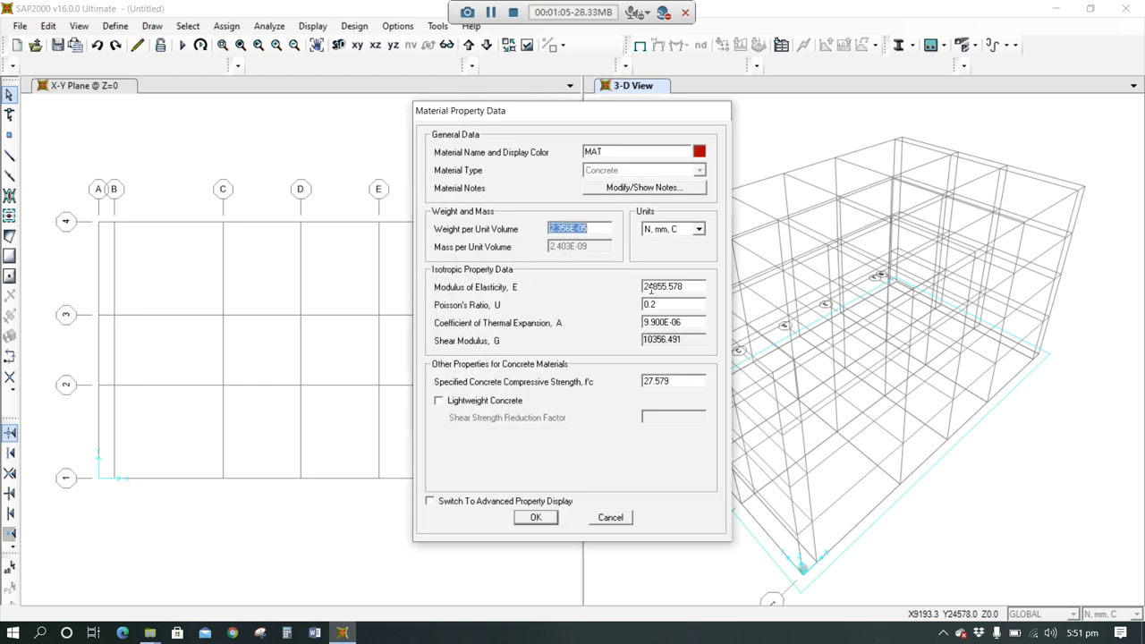
left_click(629, 519)
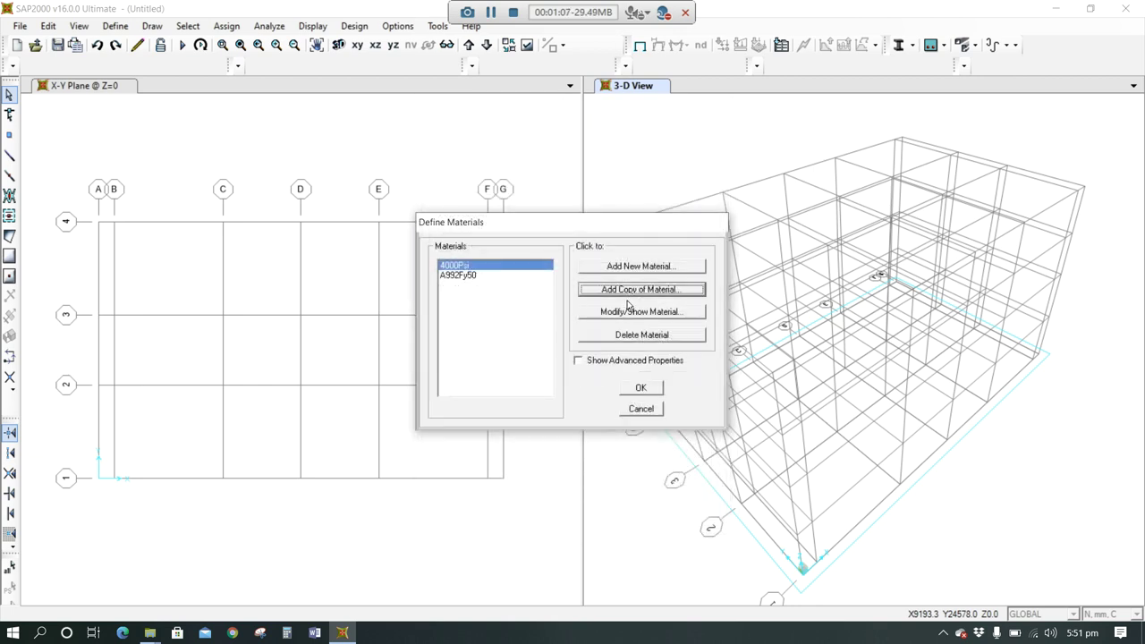
left_click(618, 267)
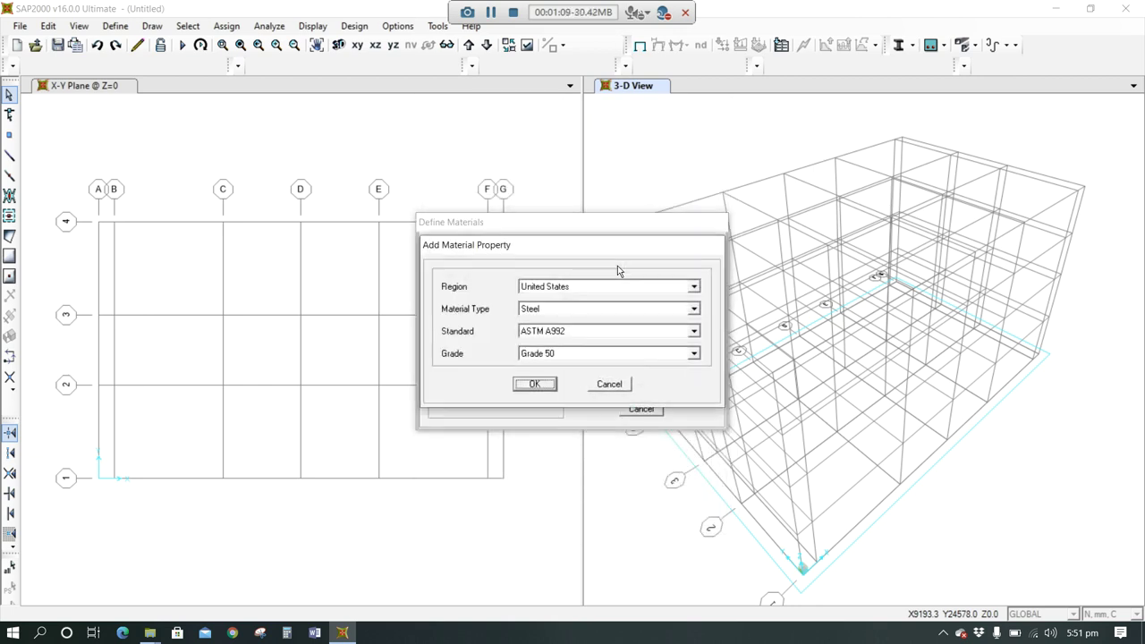
left_click(694, 308)
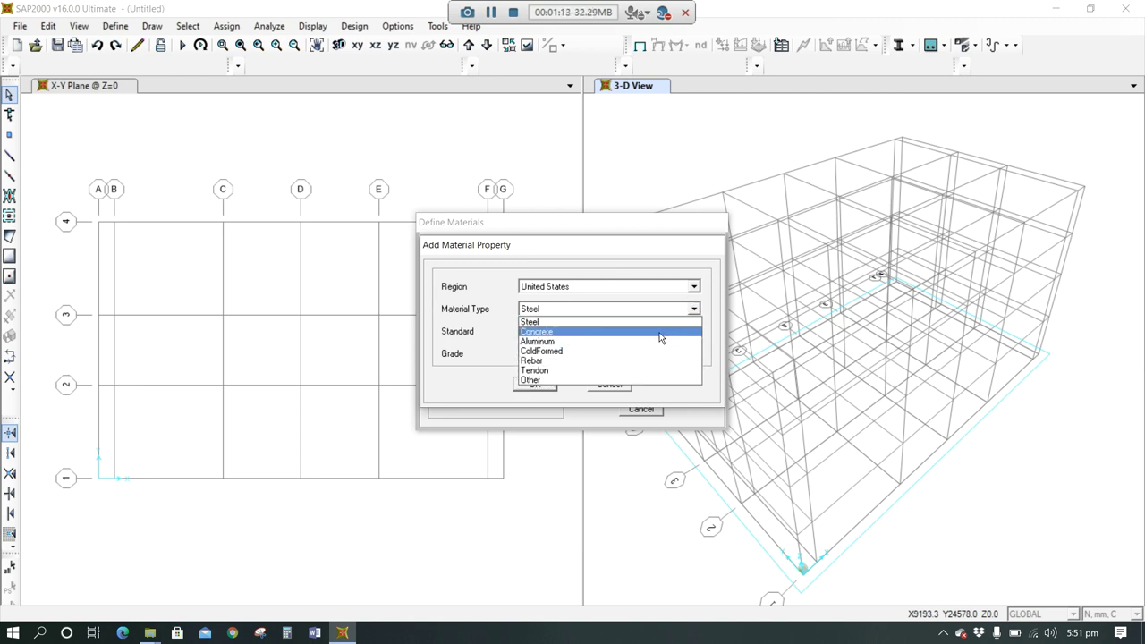
left_click(659, 332)
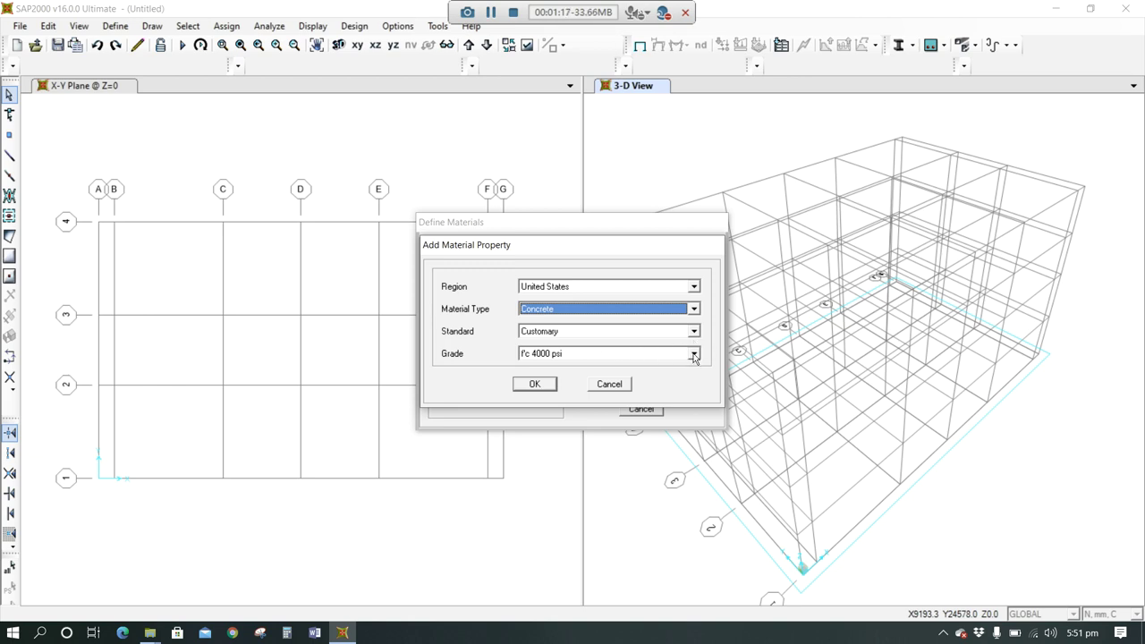
left_click(537, 385)
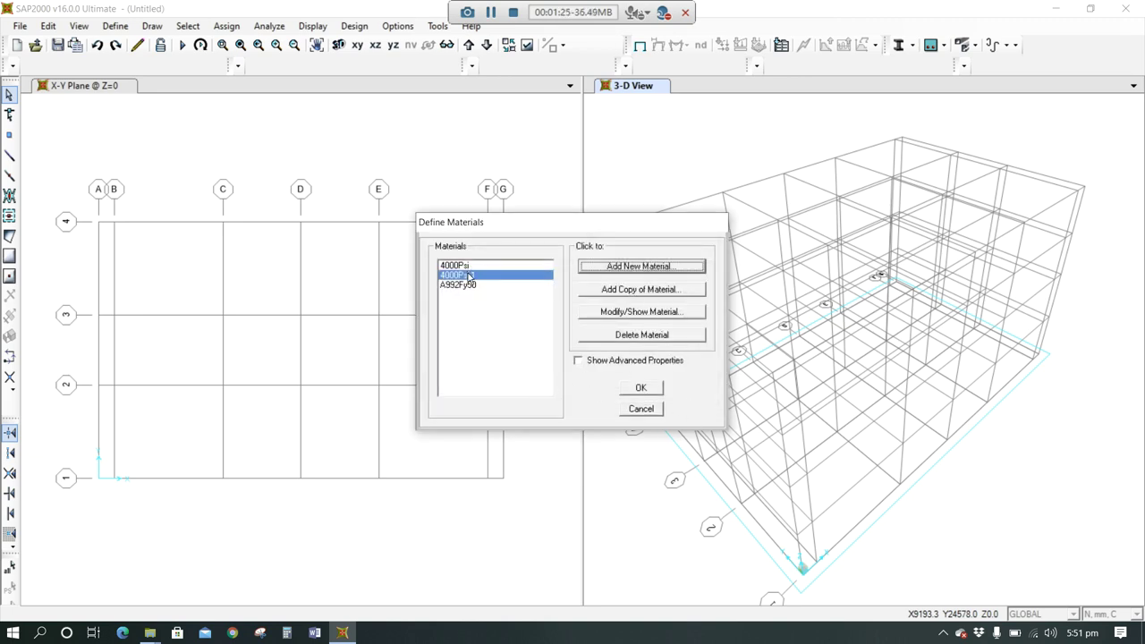
Step: Open the newly added 4000Psi-1 concrete's properties and rename it fc' 30MPa
left_click(642, 313)
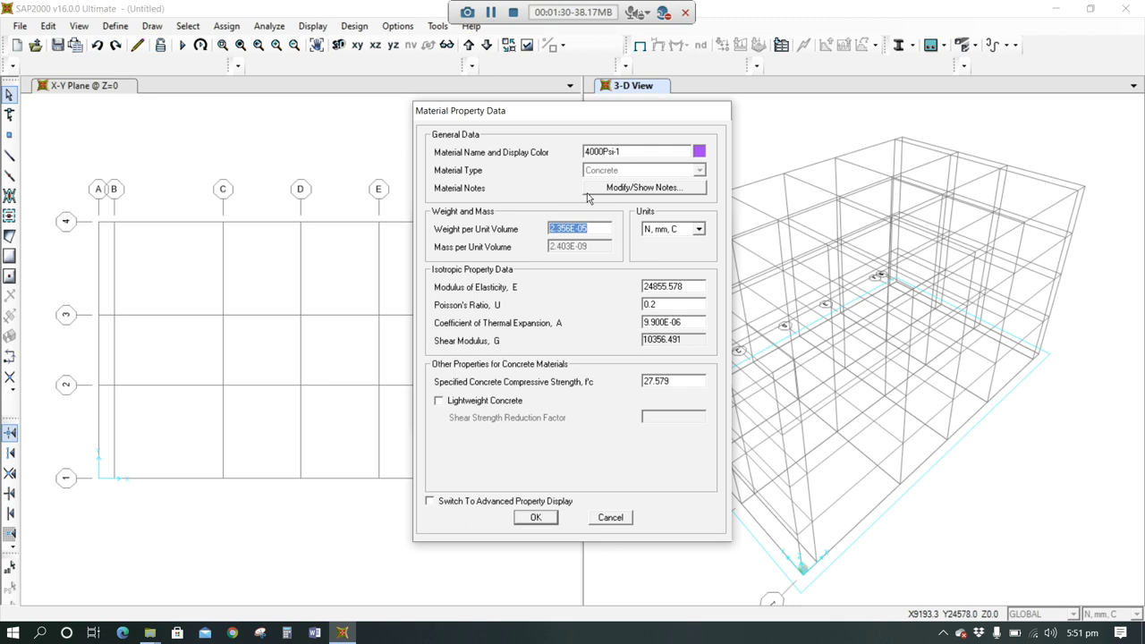
left_click_drag(637, 153, 544, 154)
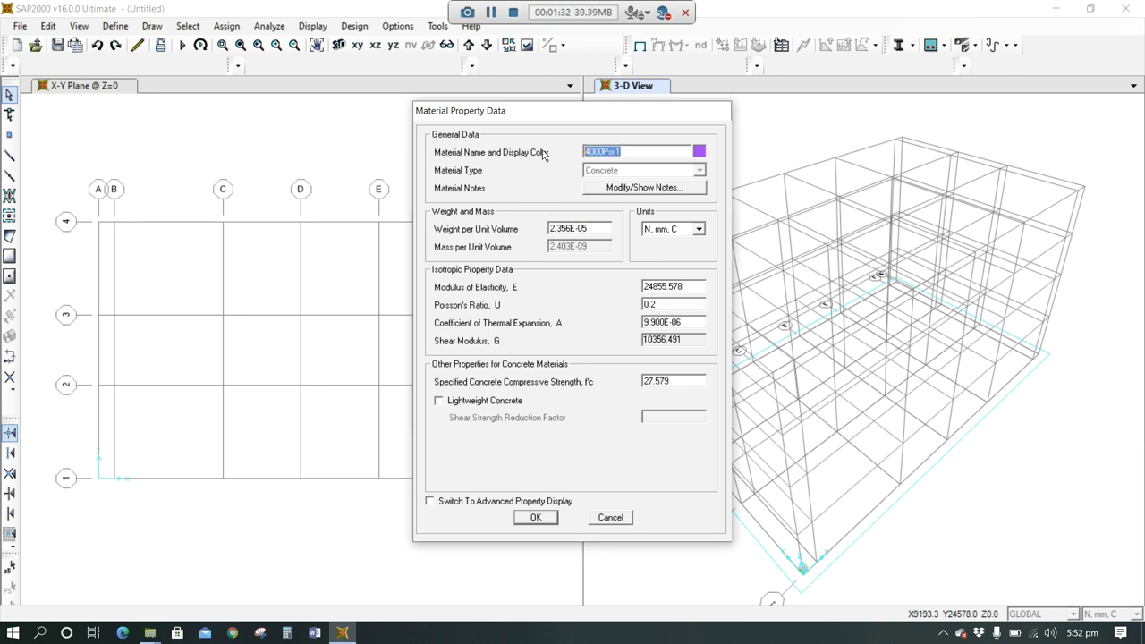
type("fc")
type("30MPa")
Step: Set the fc' 30MPa concrete's modulus of elasticity to 25743 and its Poisson's ratio to 0.15
double_click(683, 284)
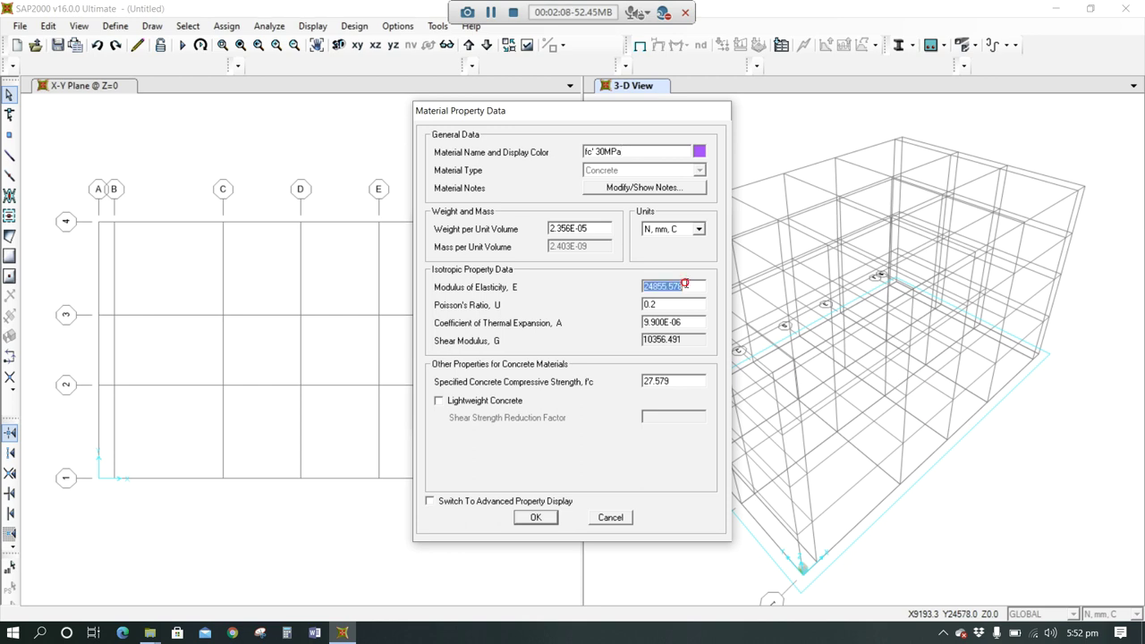
left_click(683, 285)
left_click_drag(637, 283, 711, 286)
type("25743")
double_click(658, 304)
type("0.15")
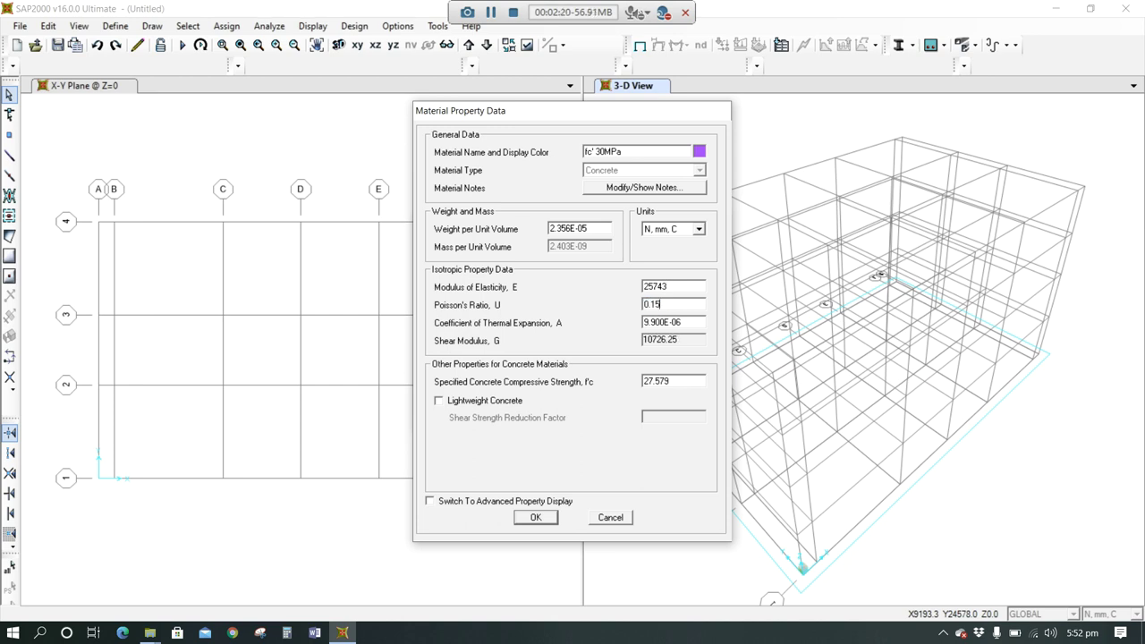
Step: Set the fc' 30MPa concrete's thermal expansion coefficient to 8E-06 and compressive strength to 30, and accept the properties
left_click(662, 322)
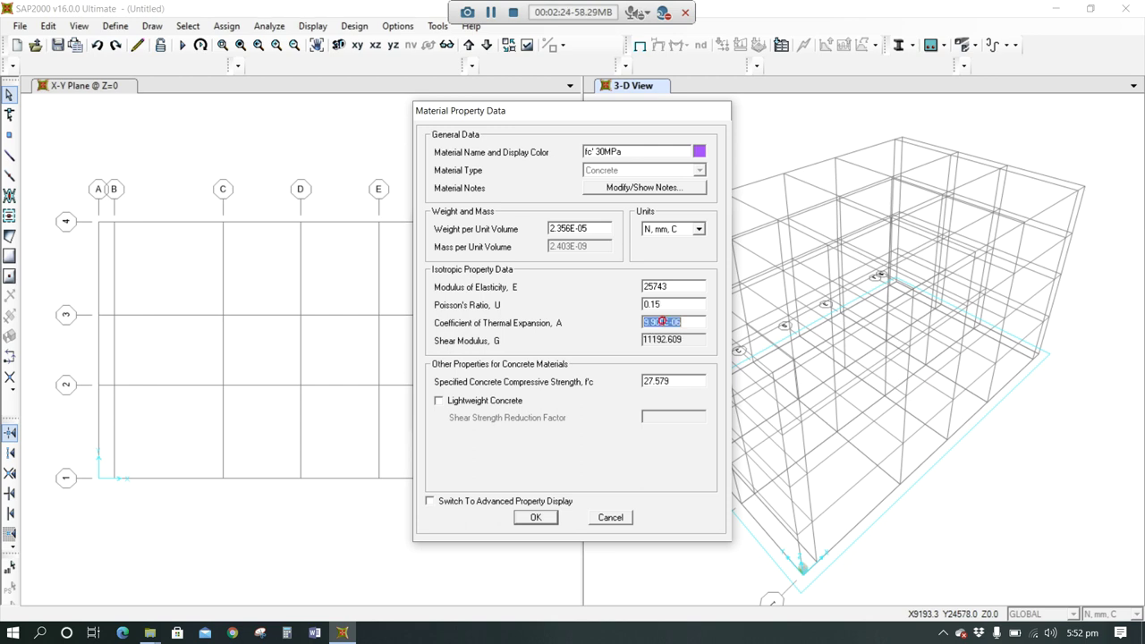
left_click(643, 323)
left_click_drag(663, 323, 630, 325)
type("8")
left_click_drag(673, 381, 637, 382)
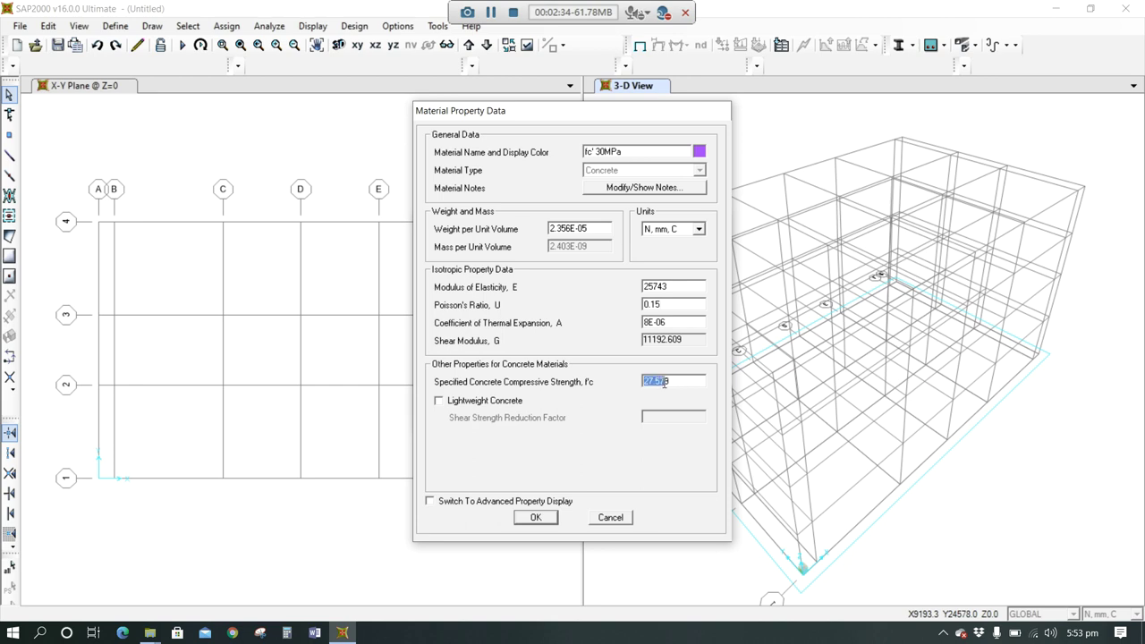
type("30")
left_click(536, 522)
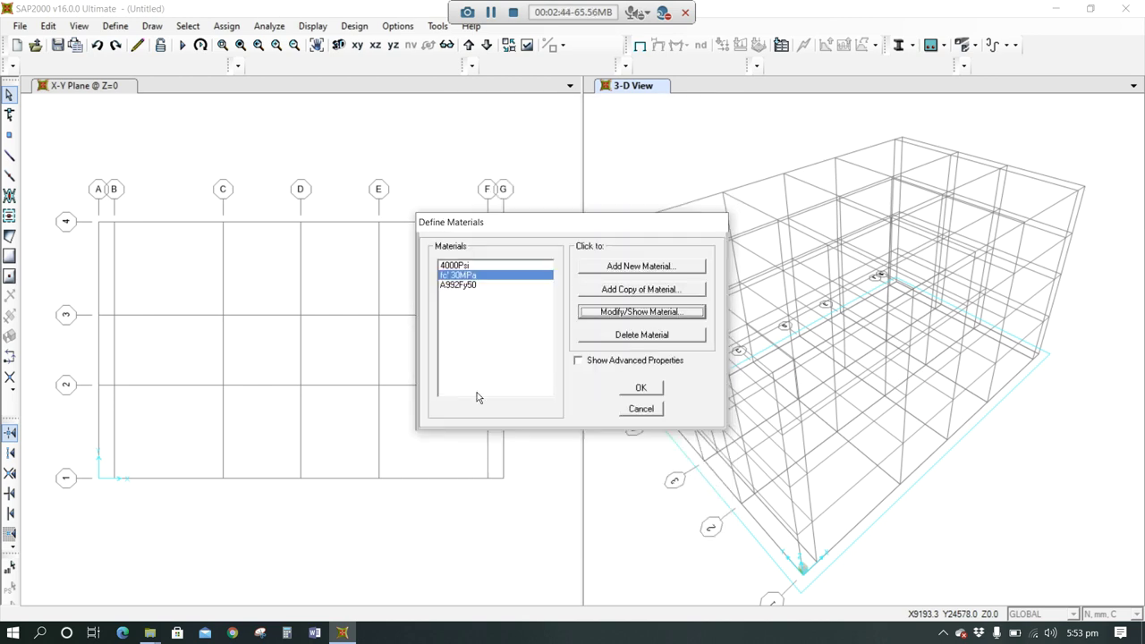
Step: Open the 4000Psi concrete's properties and rename it fc' 20MPa
left_click(457, 265)
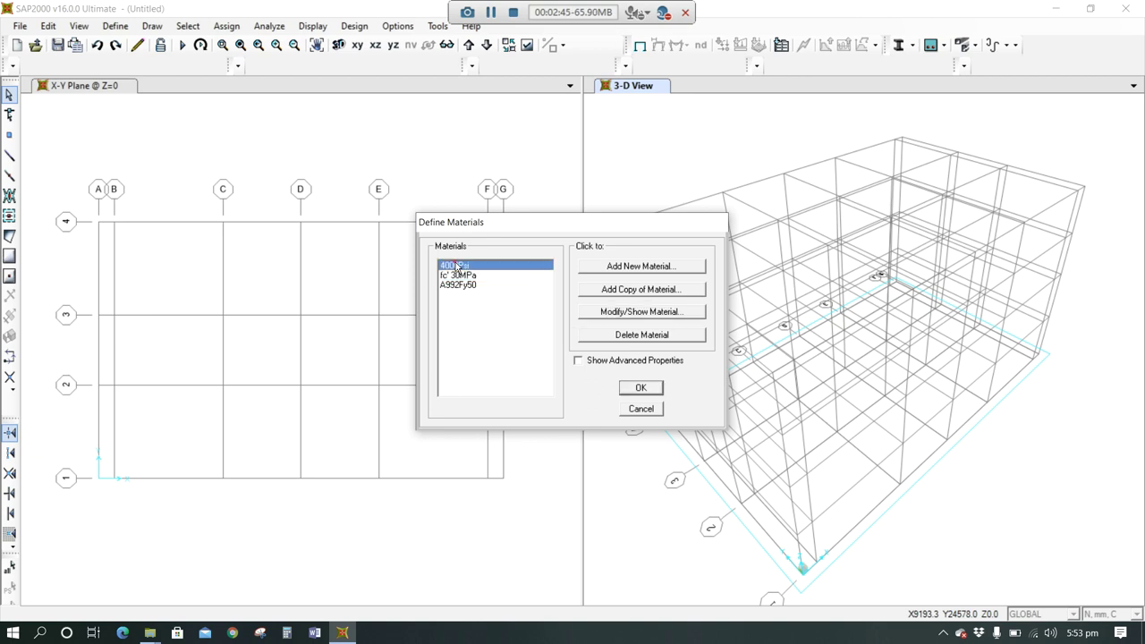
left_click(645, 313)
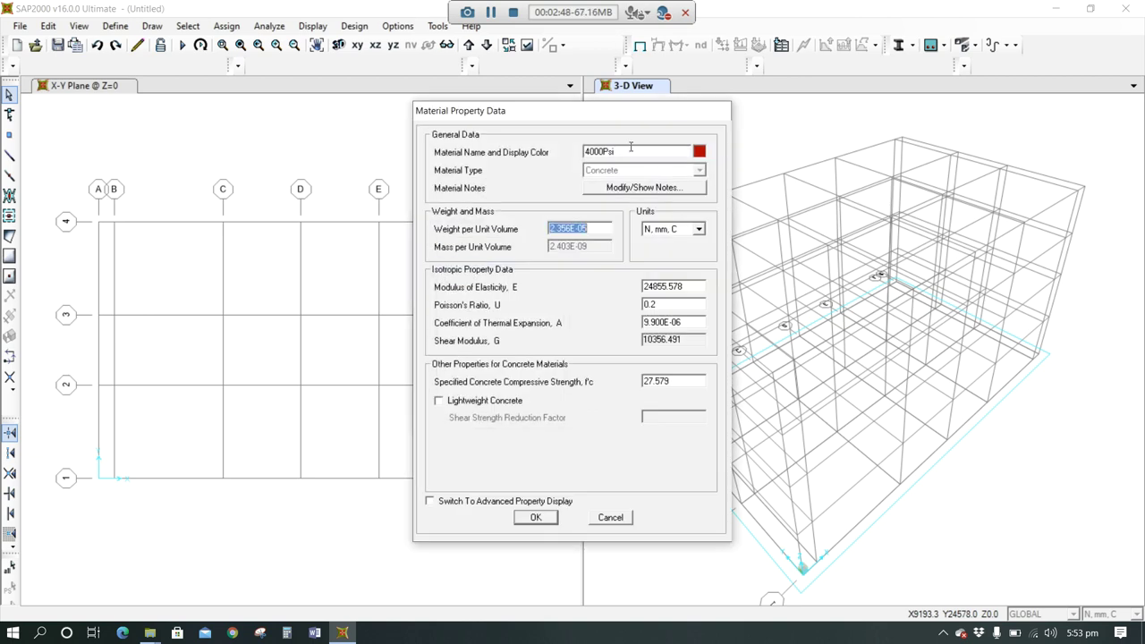
double_click(630, 153)
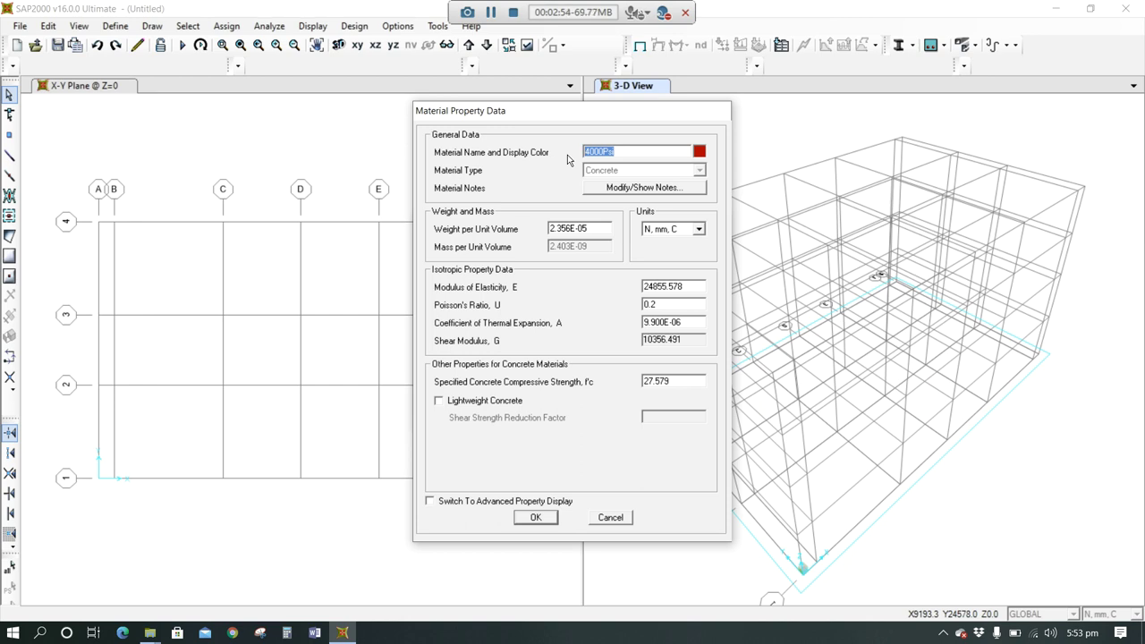
type("fc")
type("' 20MPa")
Step: Set the fc' 20MPa concrete's modulus of elasticity to 21019 and its Poisson's ratio to 0.15
left_click(687, 286)
left_click_drag(642, 286, 709, 288)
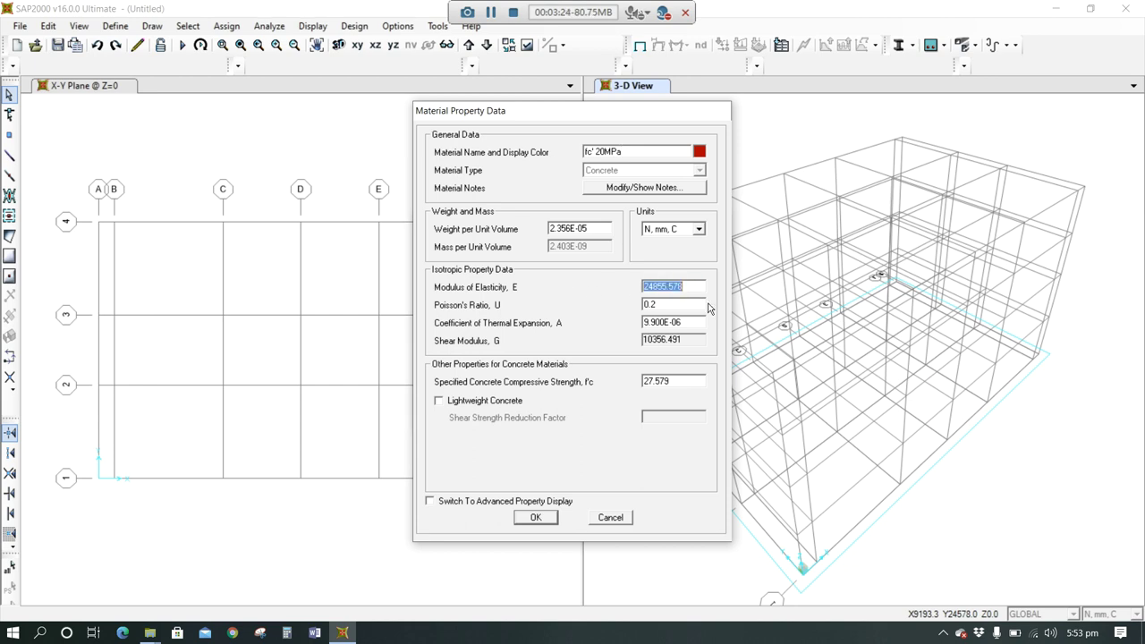
type("21019")
double_click(664, 305)
type("0.")
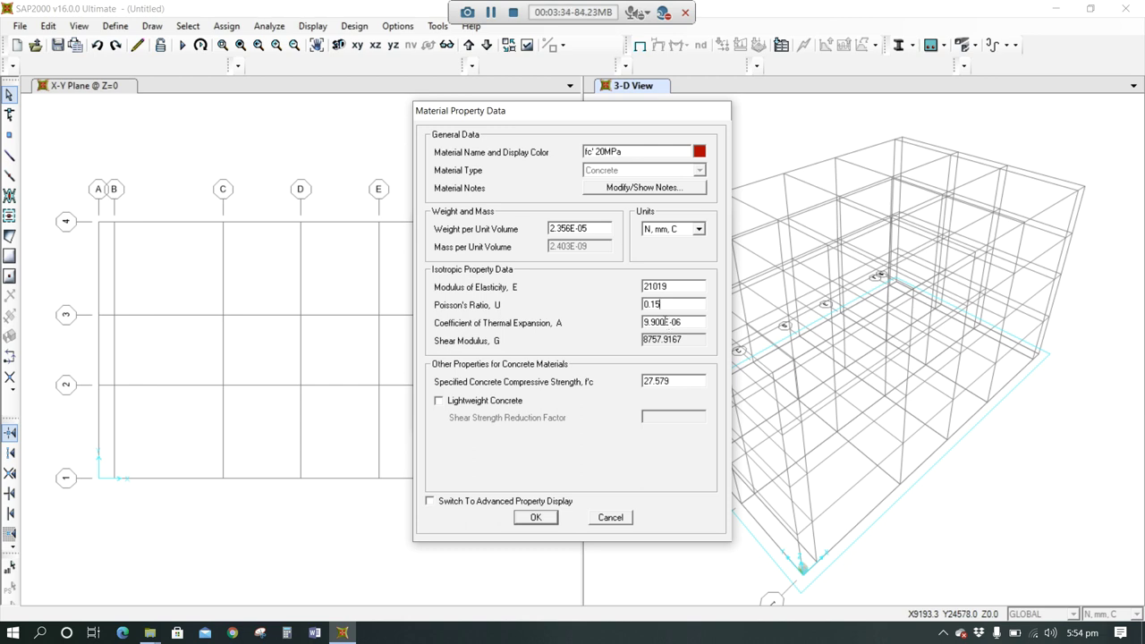
Step: Set the fc' 20MPa concrete's thermal expansion coefficient to 8E-06 and compressive strength to 20, and accept the properties
left_click(667, 323)
left_click_drag(643, 322, 664, 323)
type("8")
double_click(683, 384)
left_click(683, 384)
left_click_drag(683, 384, 624, 386)
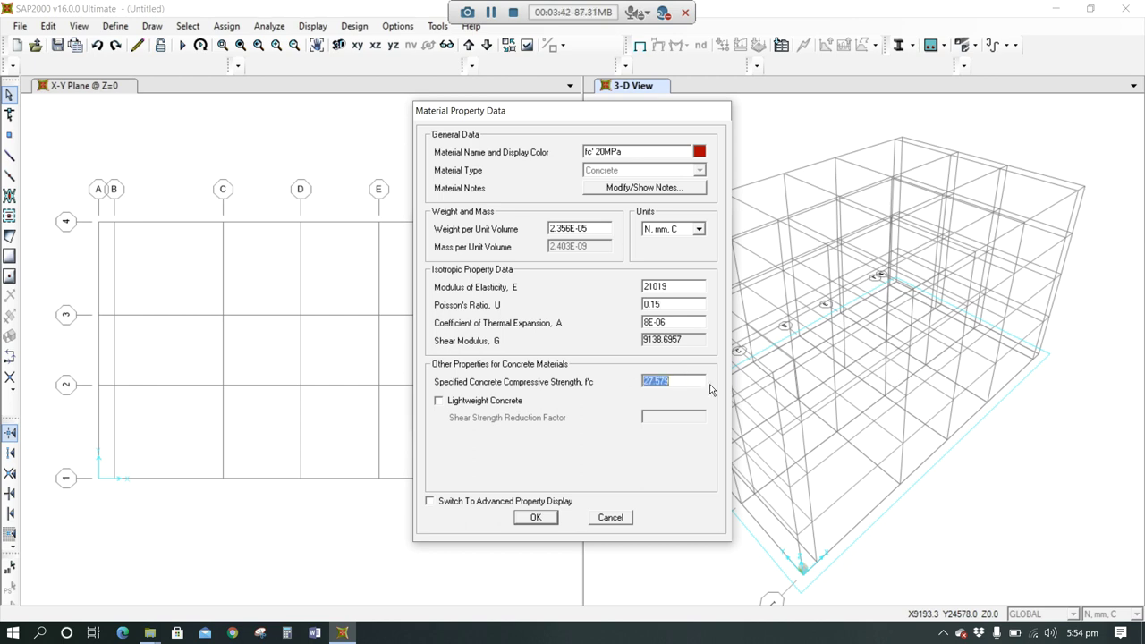
type("20")
left_click(535, 518)
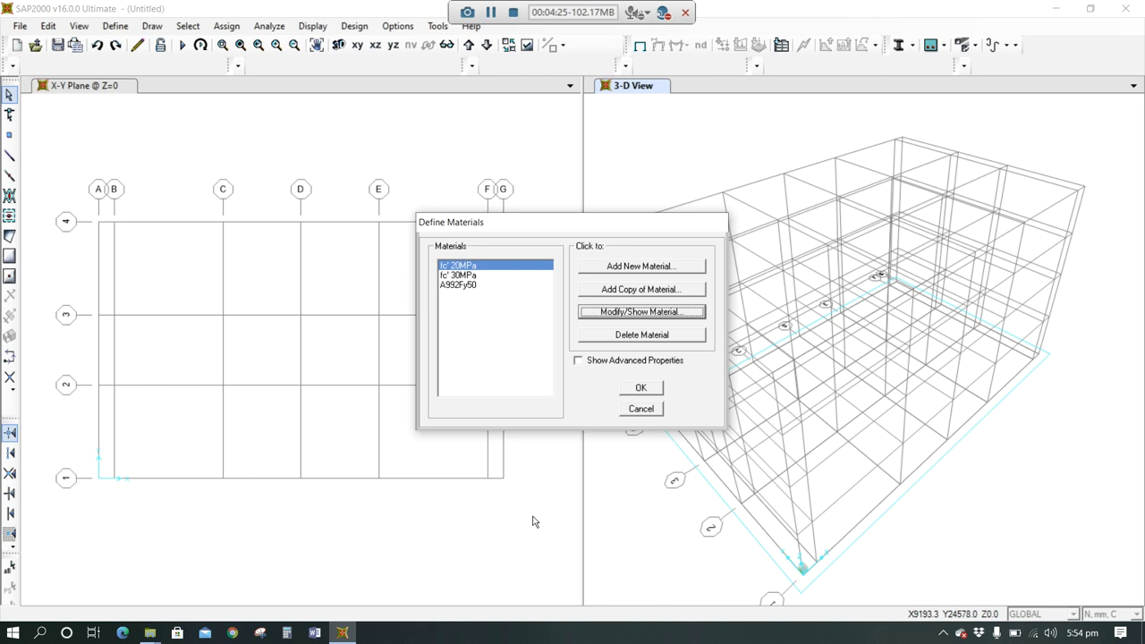
left_click(491, 13)
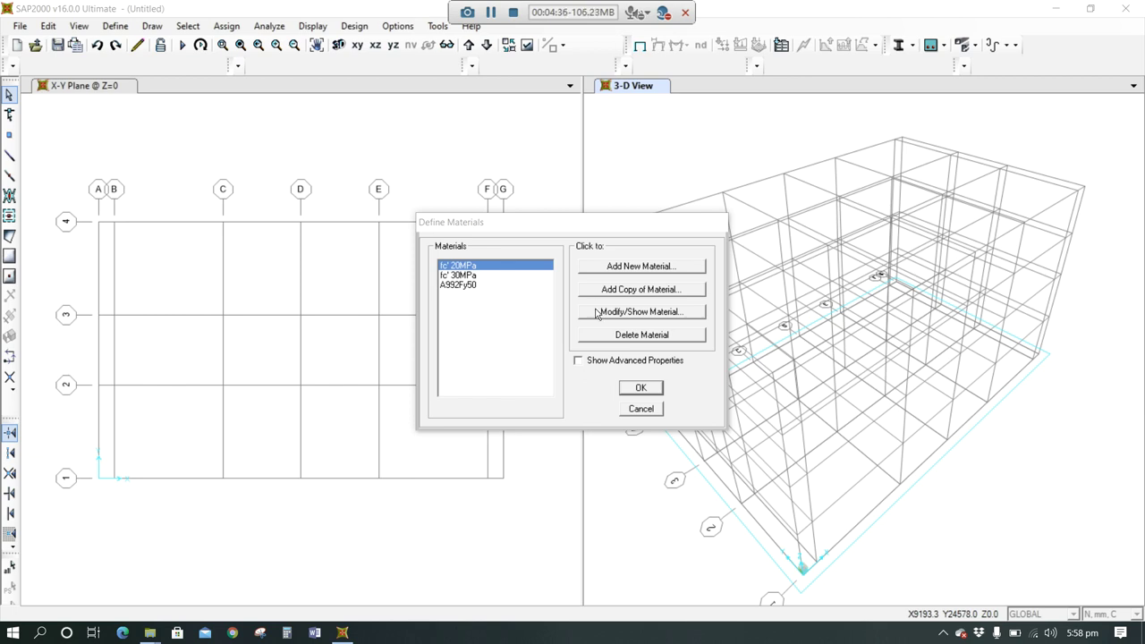
Step: Add a new United States rebar material with standard ASTM A615 and Grade 40
left_click(638, 268)
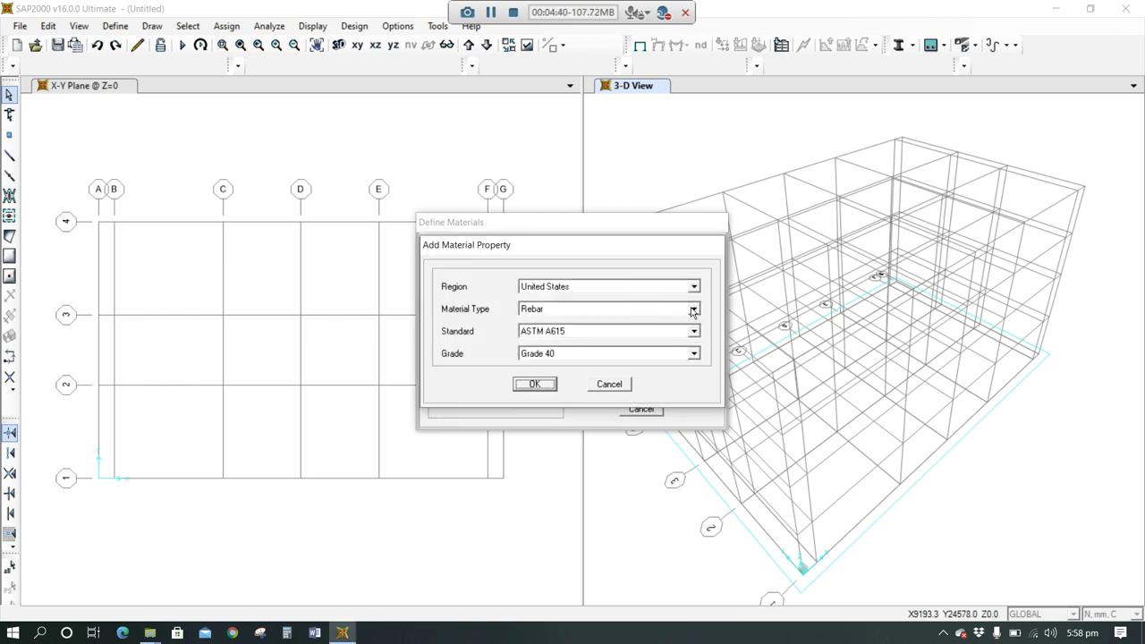
left_click(691, 309)
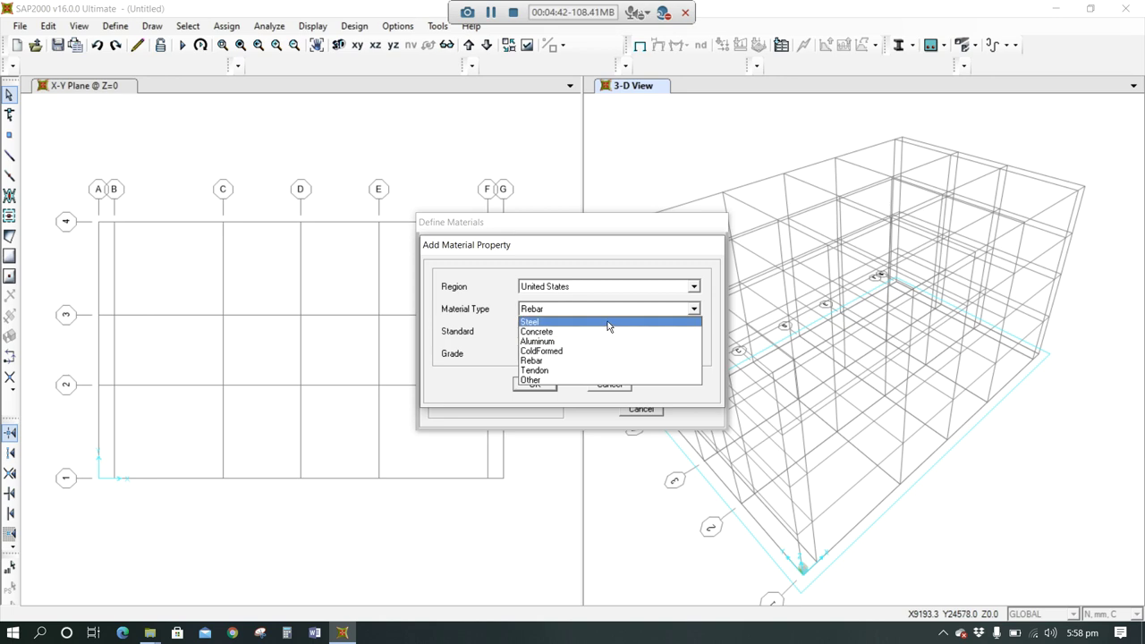
left_click(591, 363)
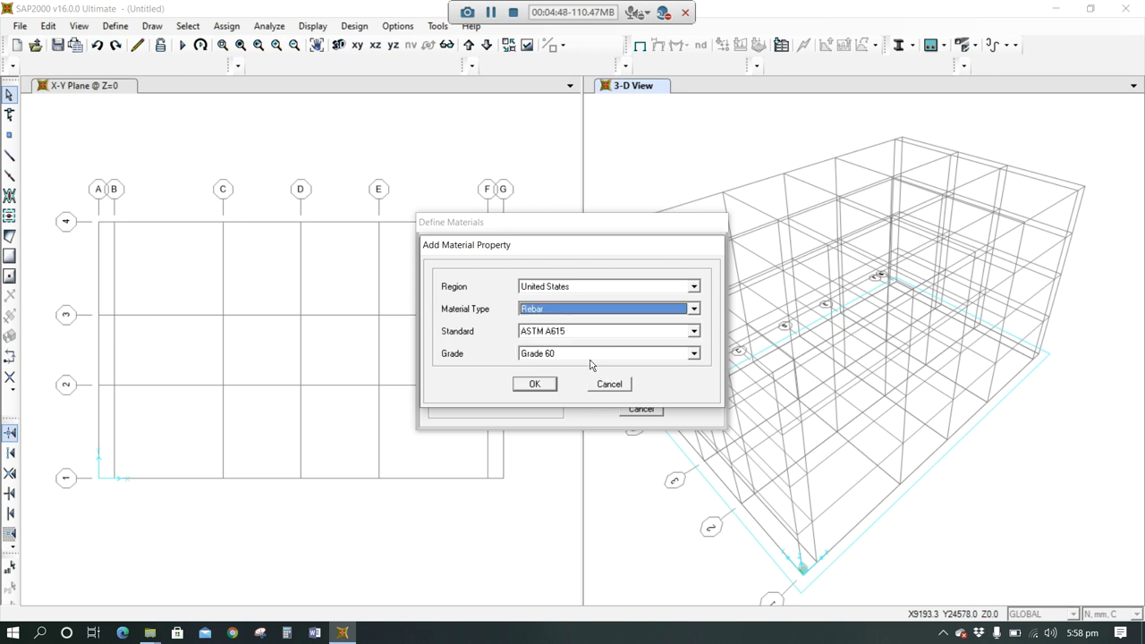
left_click(694, 332)
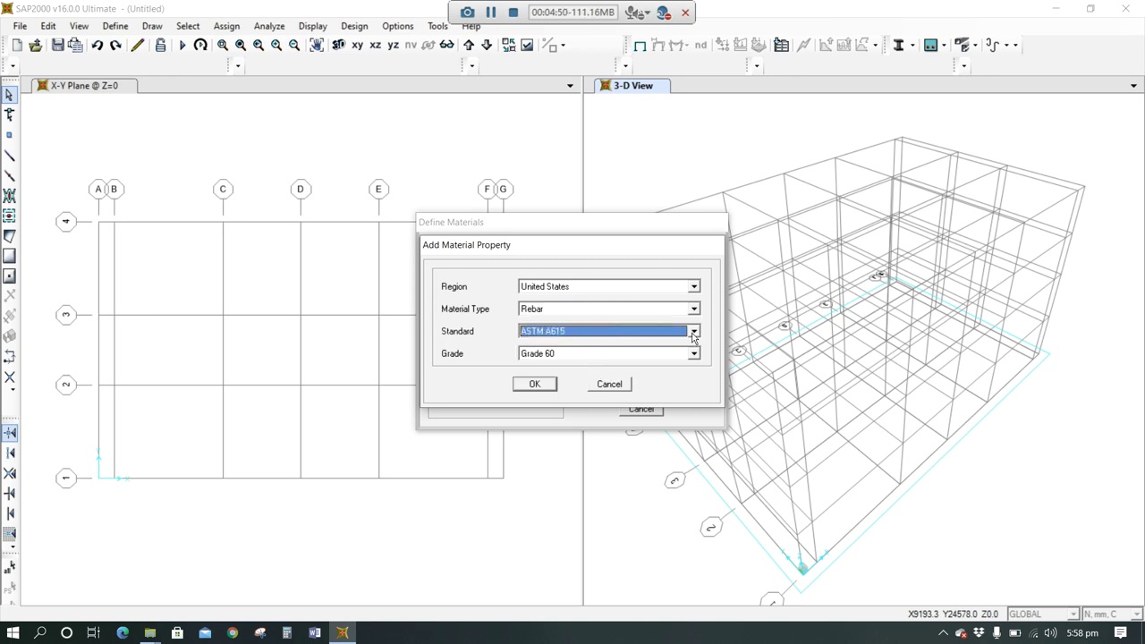
left_click(694, 333)
left_click(694, 357)
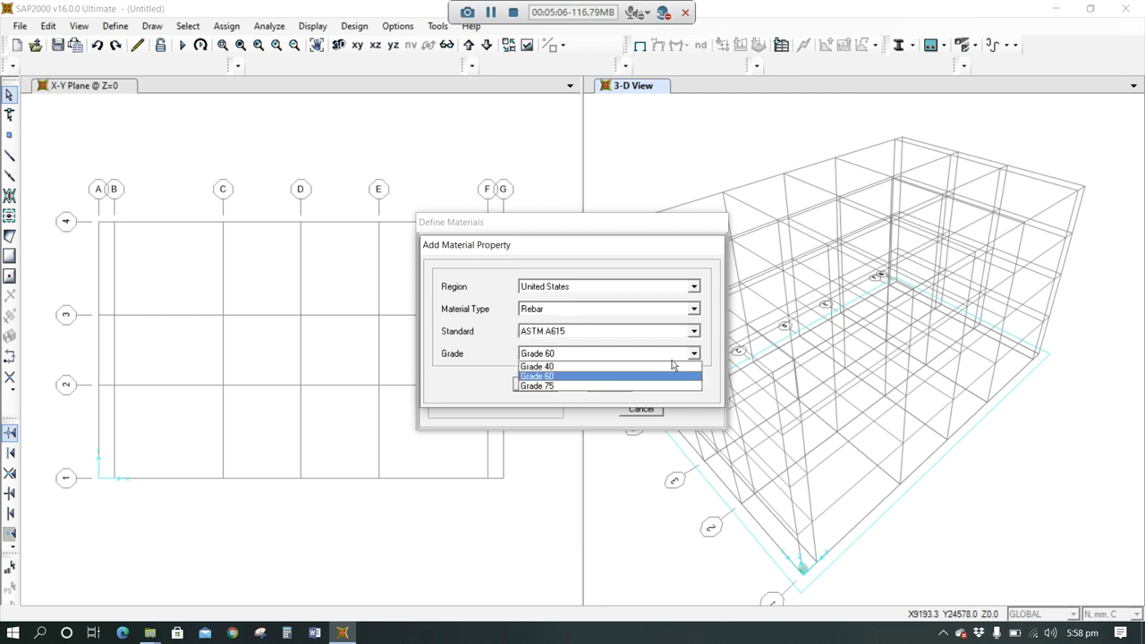
left_click(641, 367)
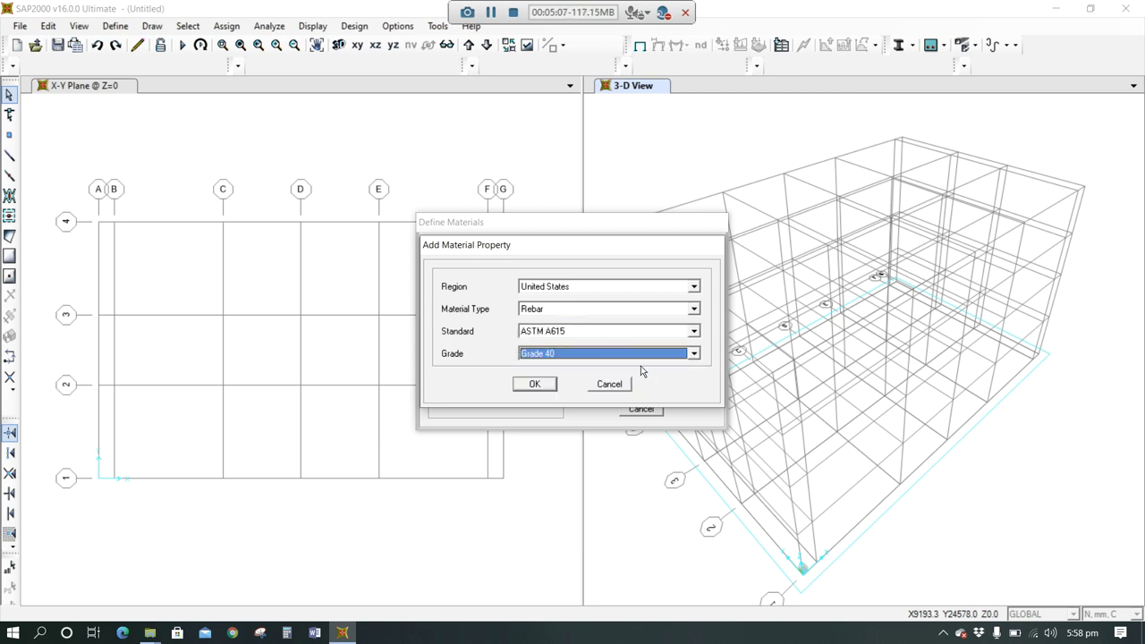
left_click(536, 384)
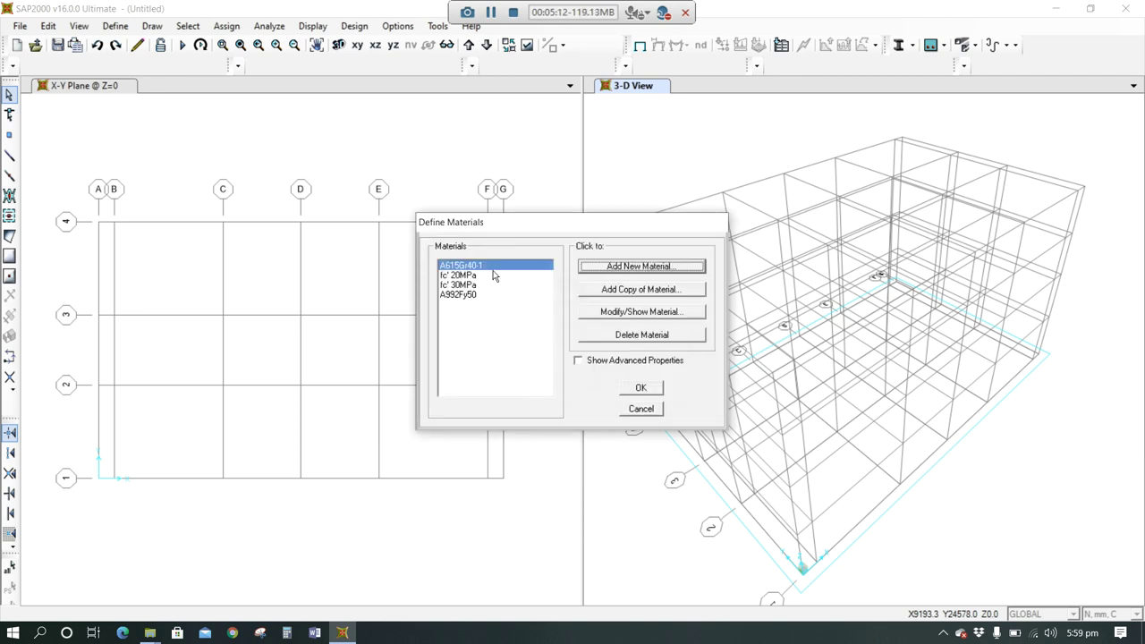
Step: Rename the new Grade 40 rebar material as A615 Gr40 and accept its properties
left_click(638, 314)
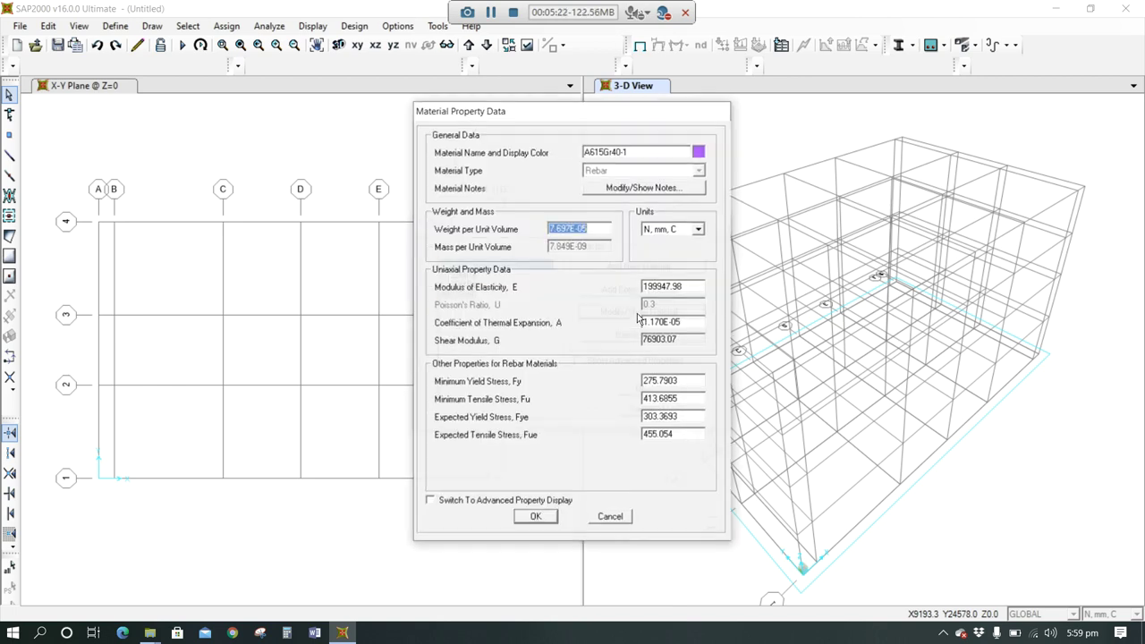
left_click(634, 153)
key("BackSpace")
key("BackSpace")
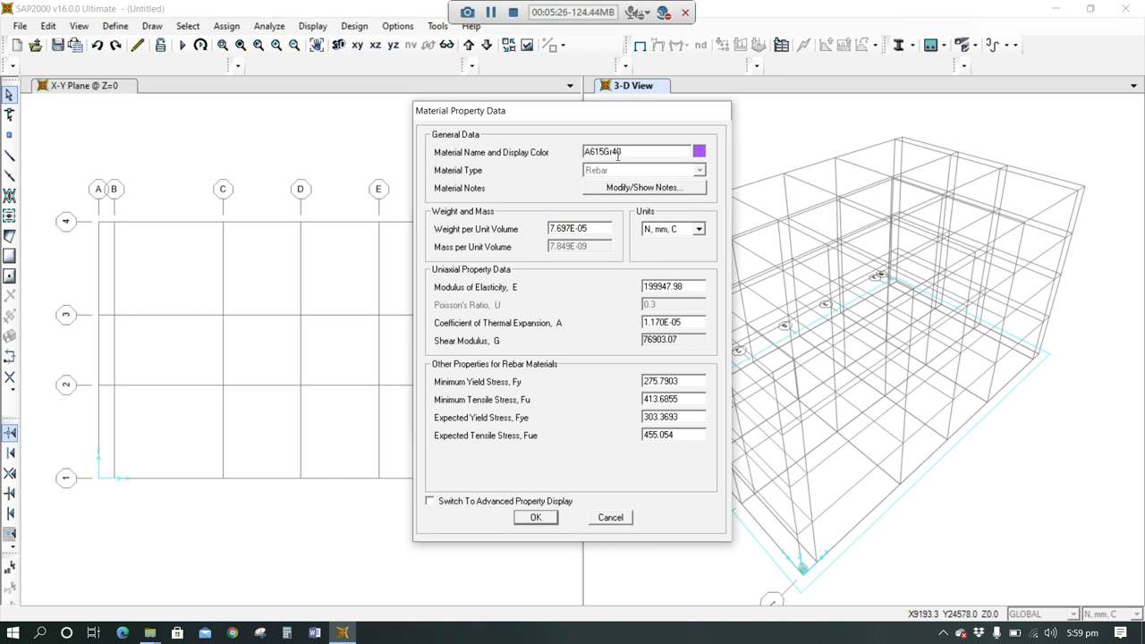
left_click(604, 152)
left_click(534, 522)
left_click(534, 519)
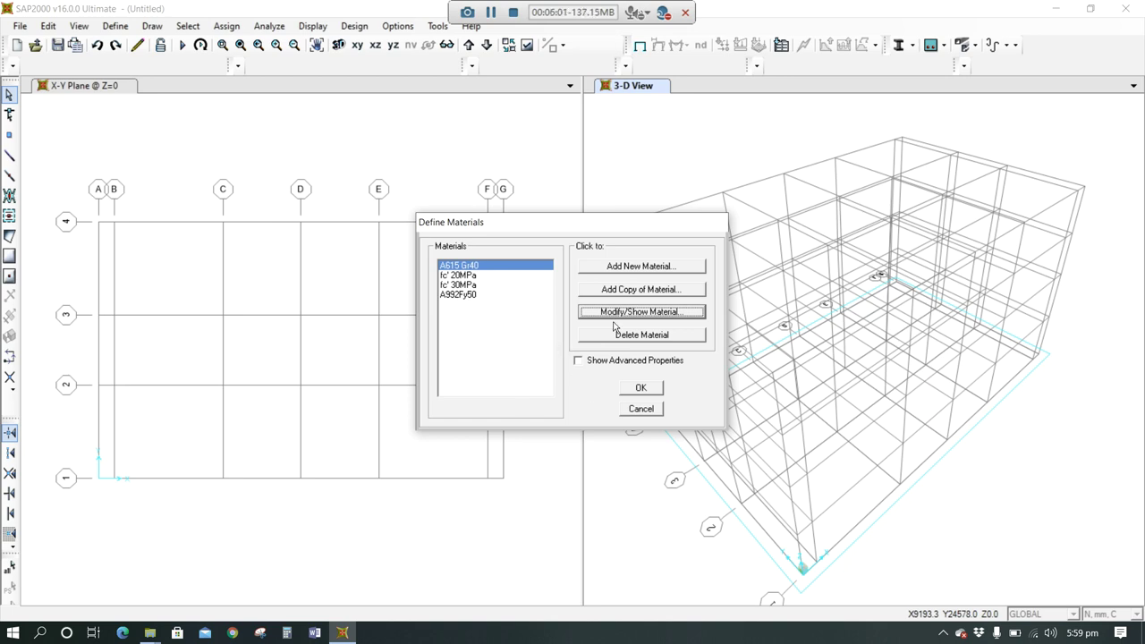
Step: Add a new United States rebar material with standard ASTM A615 and Grade 60
left_click(634, 265)
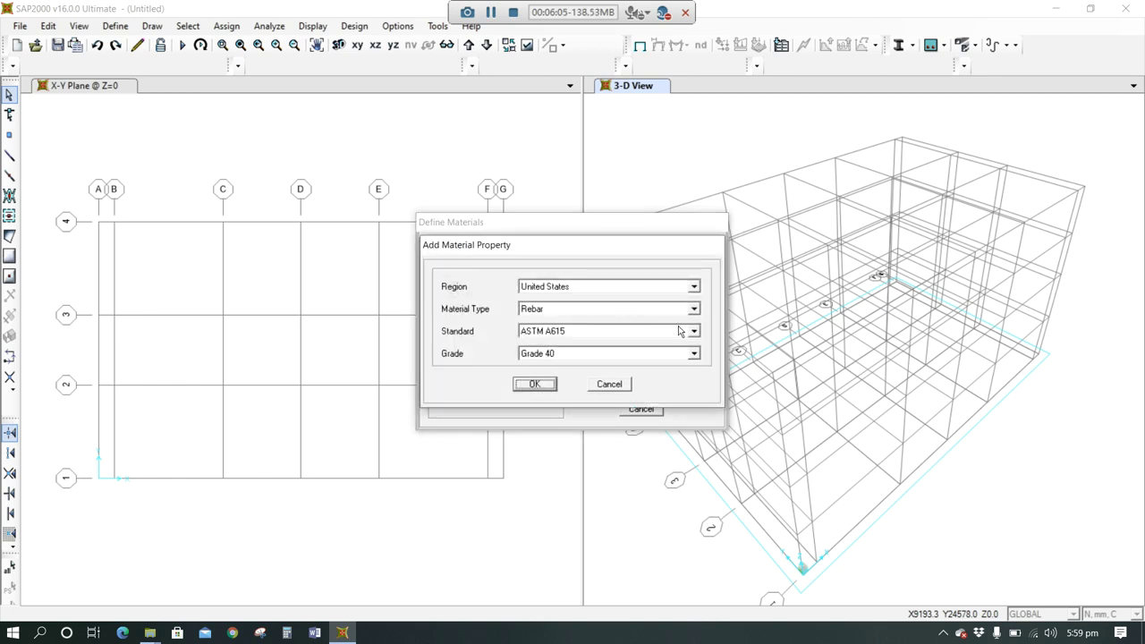
left_click(694, 355)
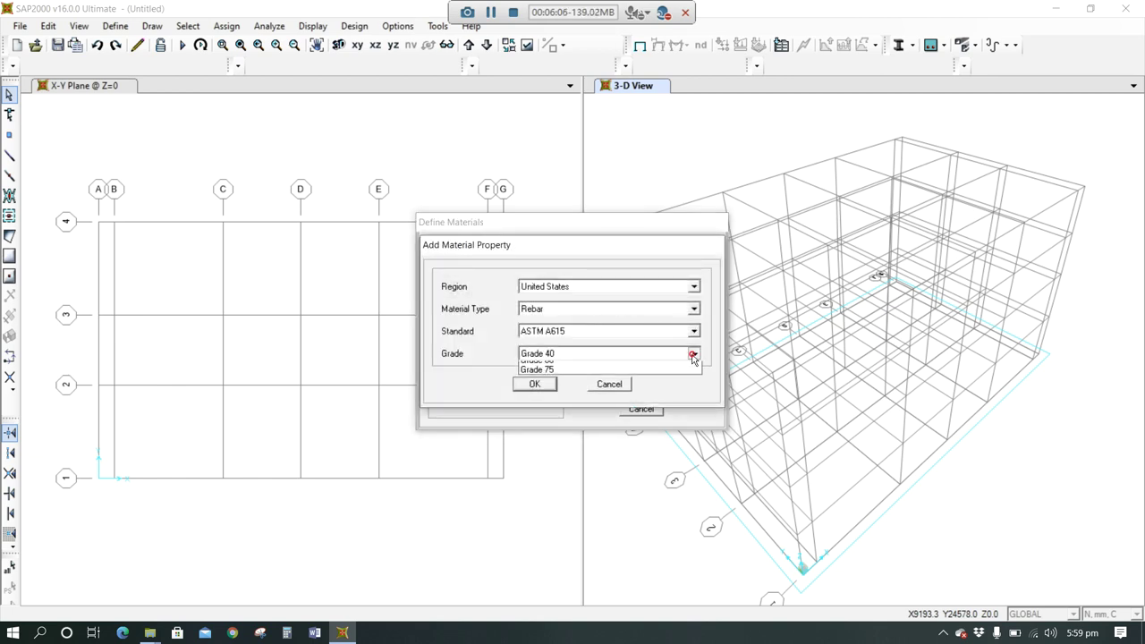
left_click(632, 377)
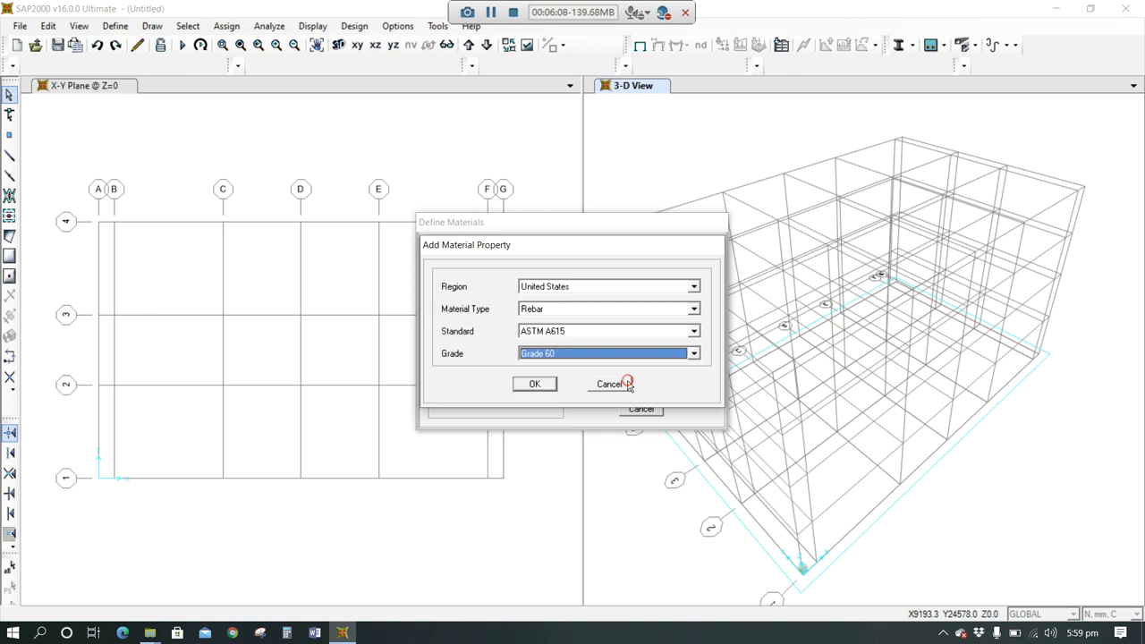
left_click(519, 384)
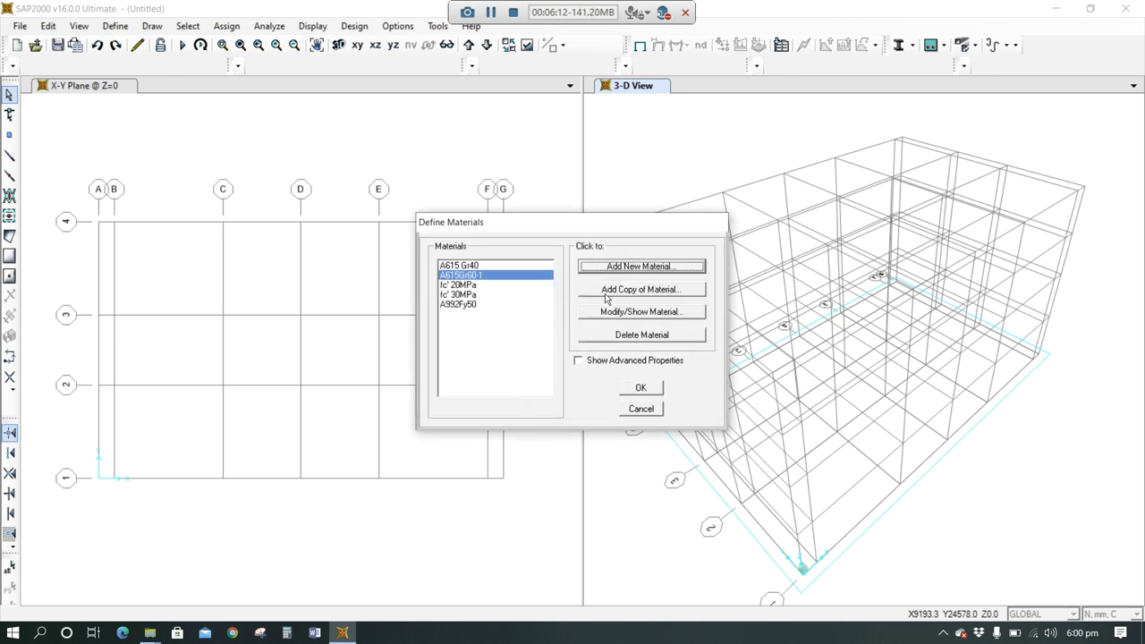
Step: Rename the new Grade 60 rebar material as Gr 60 and accept its properties
left_click(638, 314)
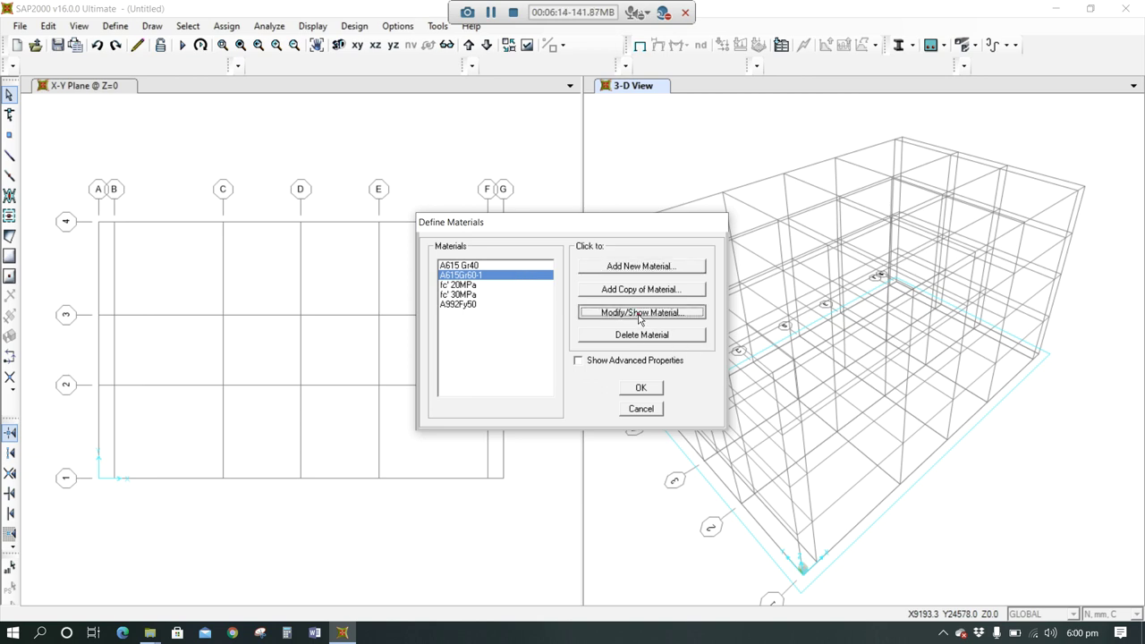
left_click(639, 152)
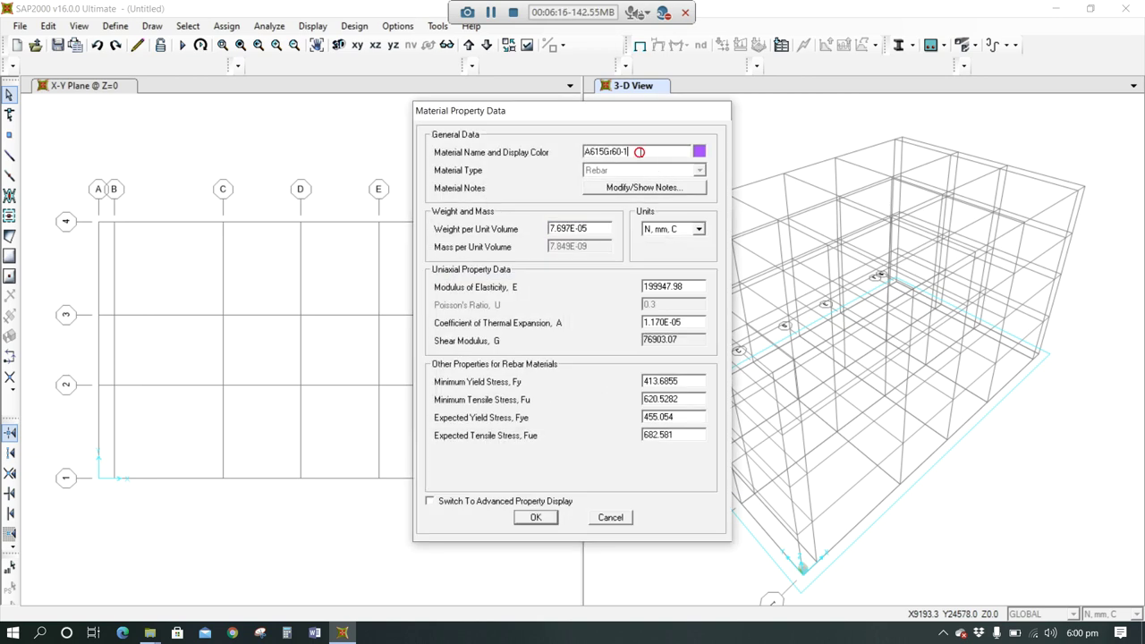
key("BackSpace")
key("BackSpace")
left_click(607, 152)
key("BackSpace")
key("BackSpace")
key("BackSpace")
key("BackSpace")
key("BackSpace")
type("r")
left_click(547, 519)
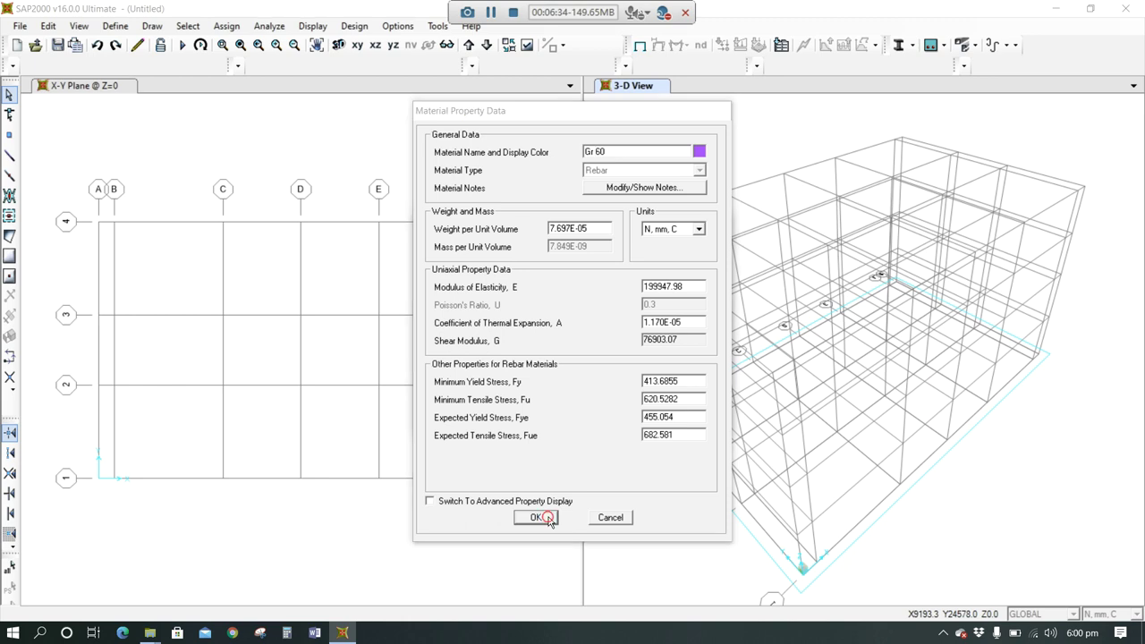
Step: Rename the A615 Gr40 rebar material as Gr 40 and accept the material definitions
left_click(469, 265)
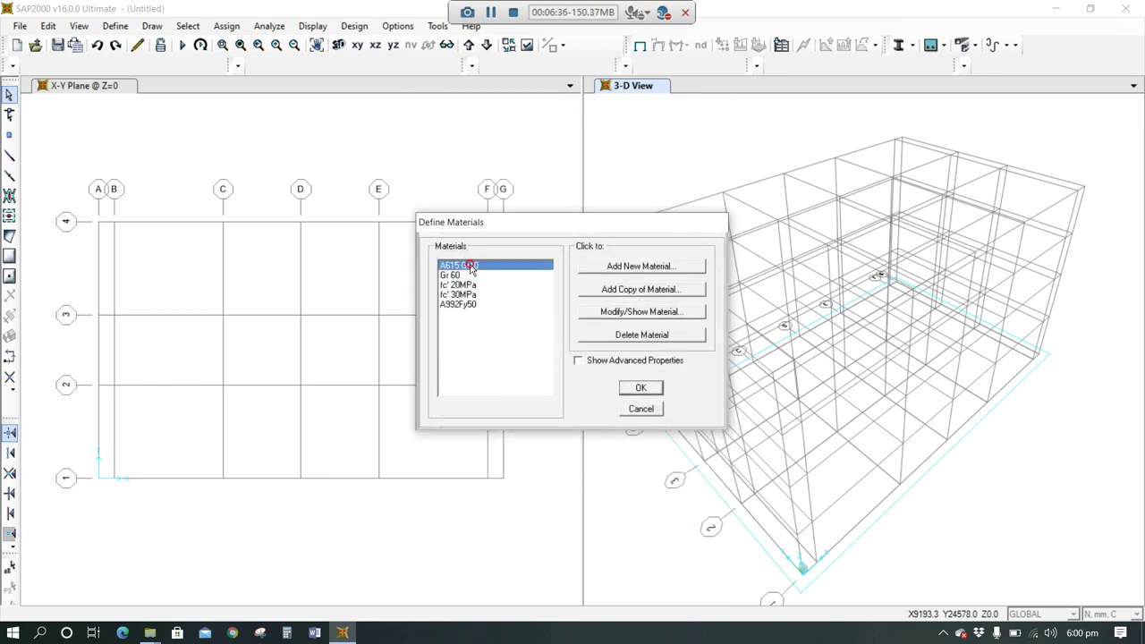
left_click(637, 314)
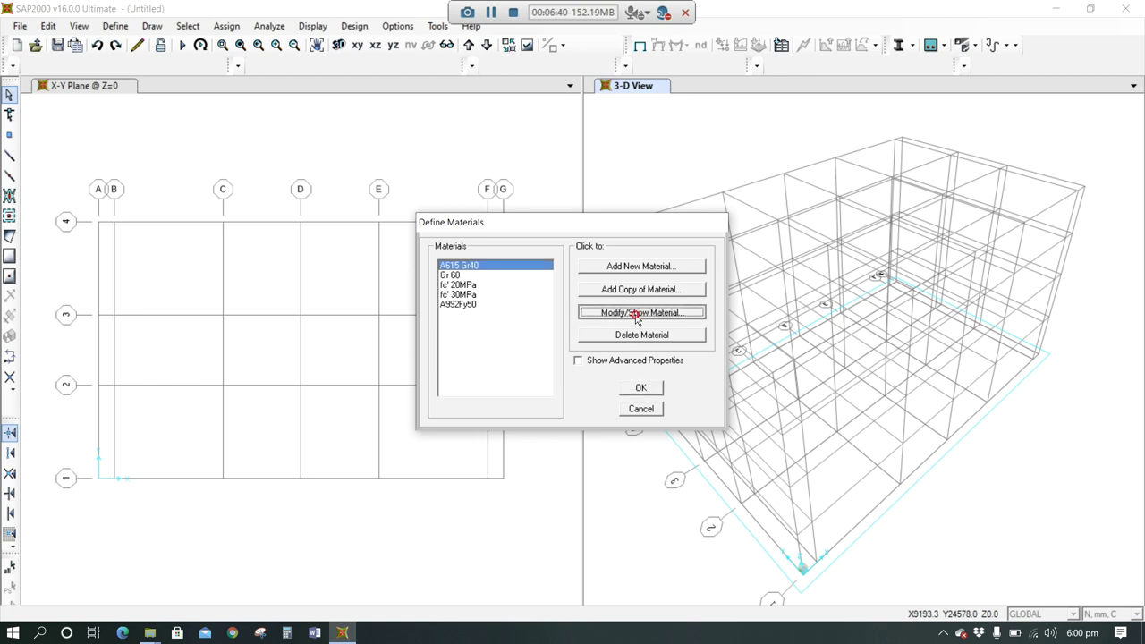
left_click_drag(604, 151, 567, 156)
key("BackSpace")
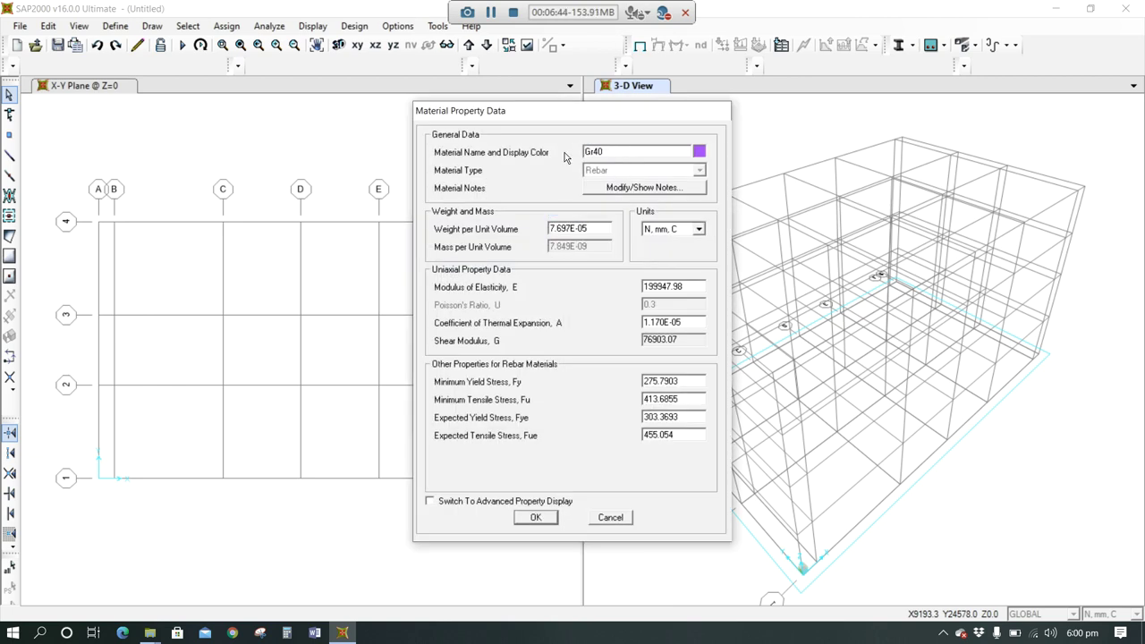
left_click(596, 152)
left_click(537, 518)
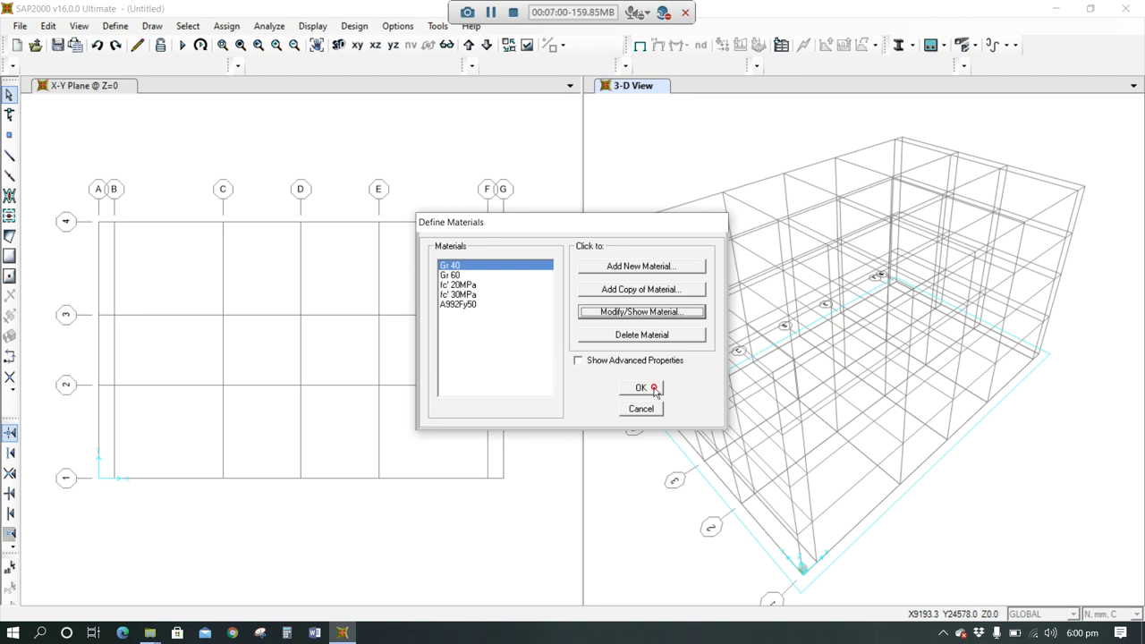
left_click(641, 388)
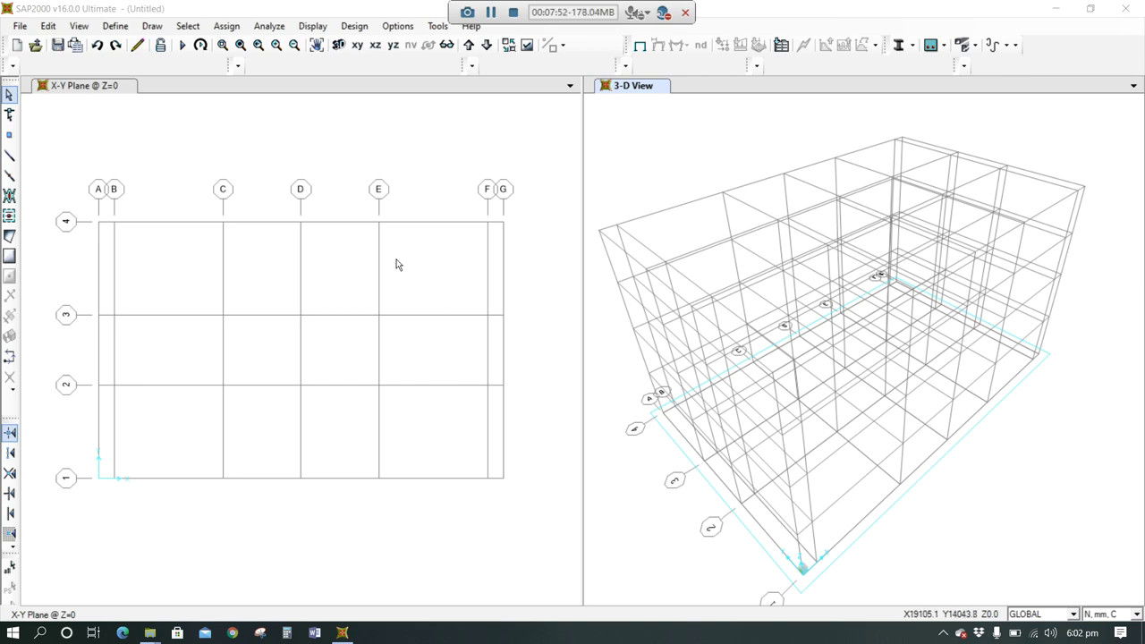
Step: Start a new frame section property of type Concrete with a rectangular shape
left_click(111, 30)
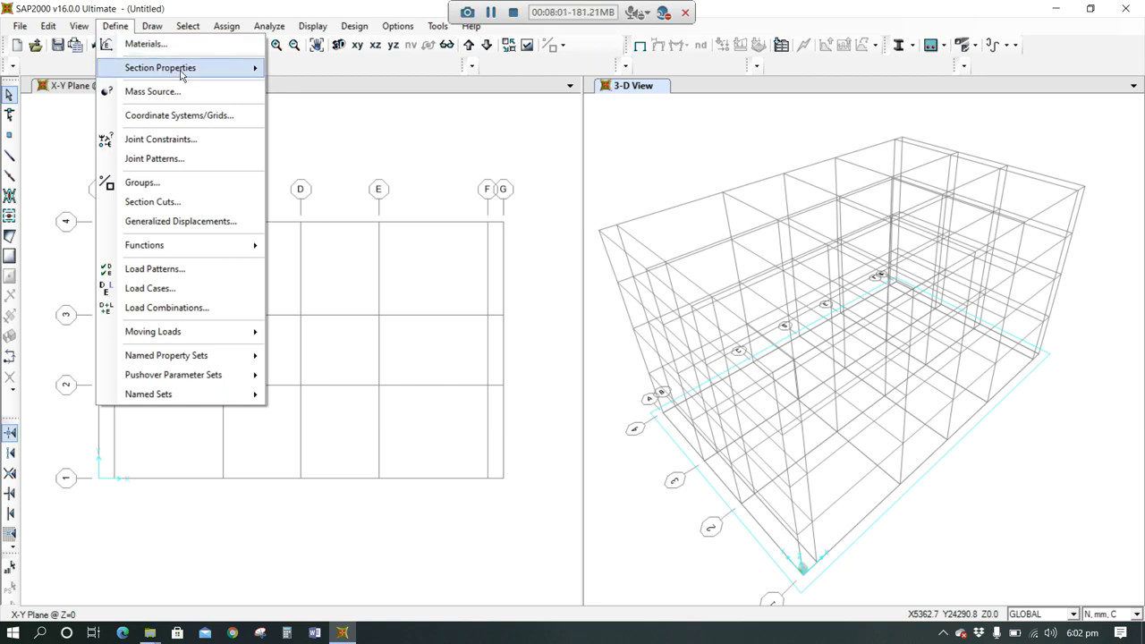
mouse_move(185, 76)
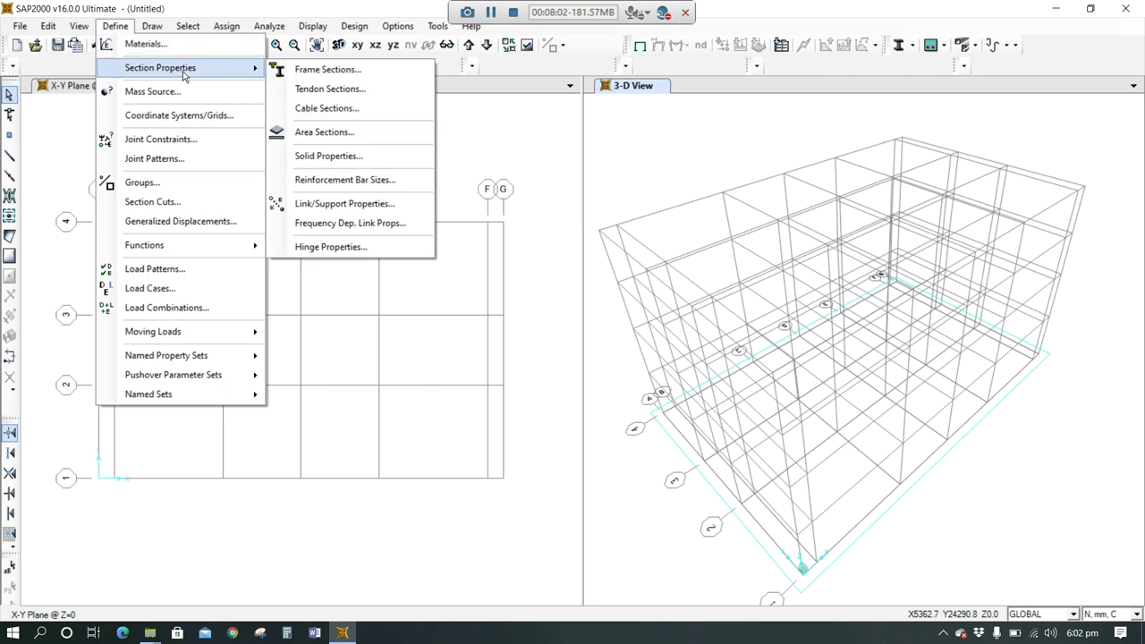
left_click(302, 72)
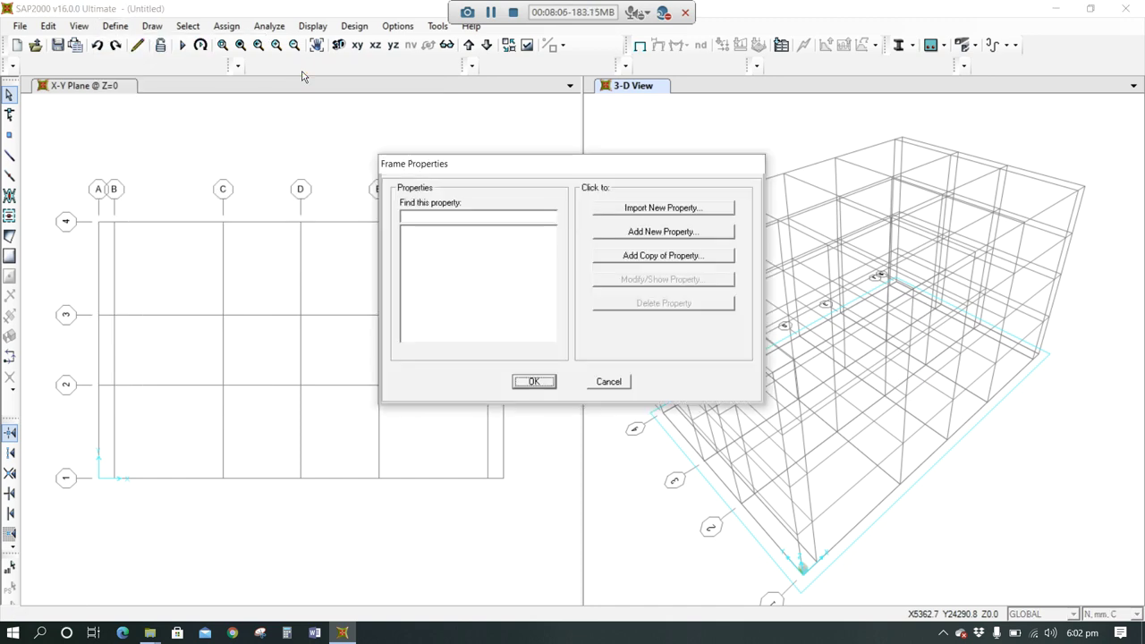
left_click(653, 234)
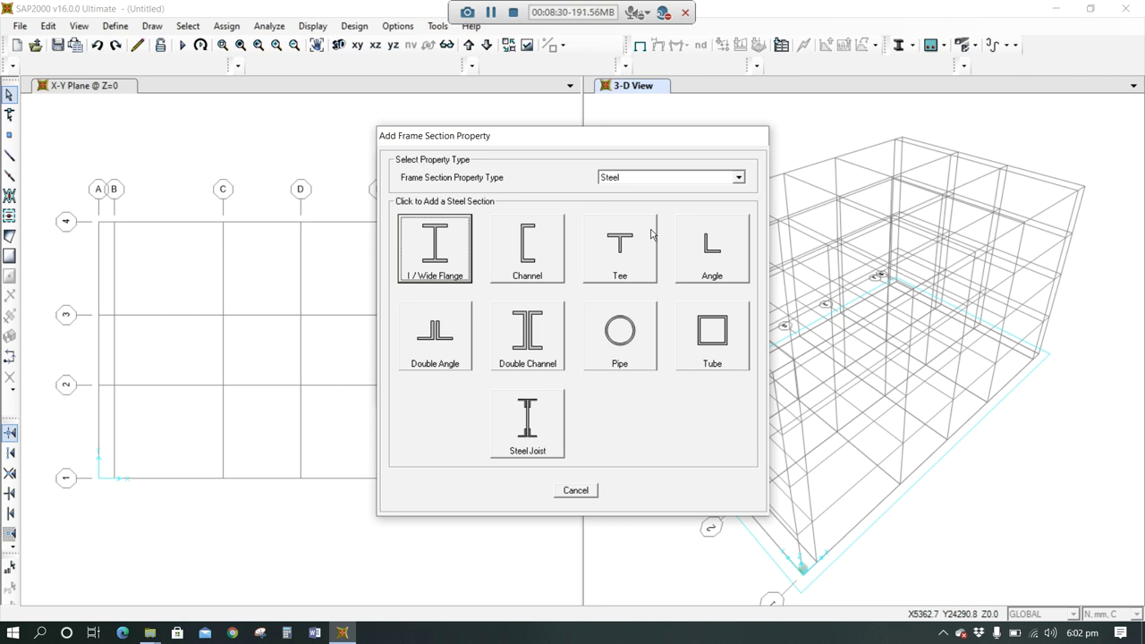
left_click(739, 180)
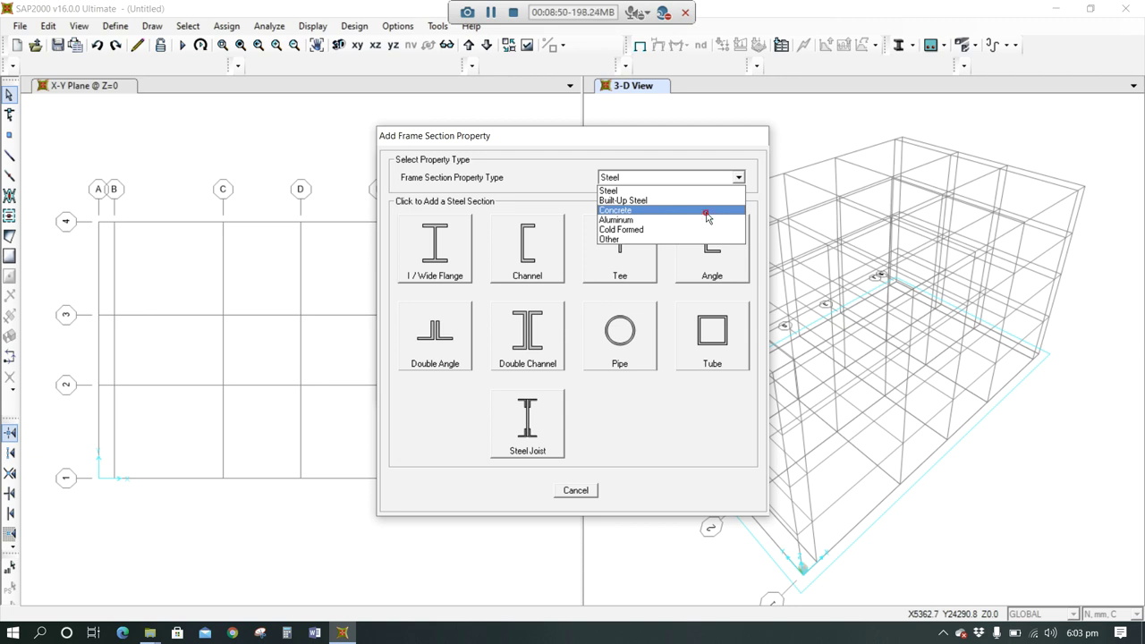
left_click(707, 215)
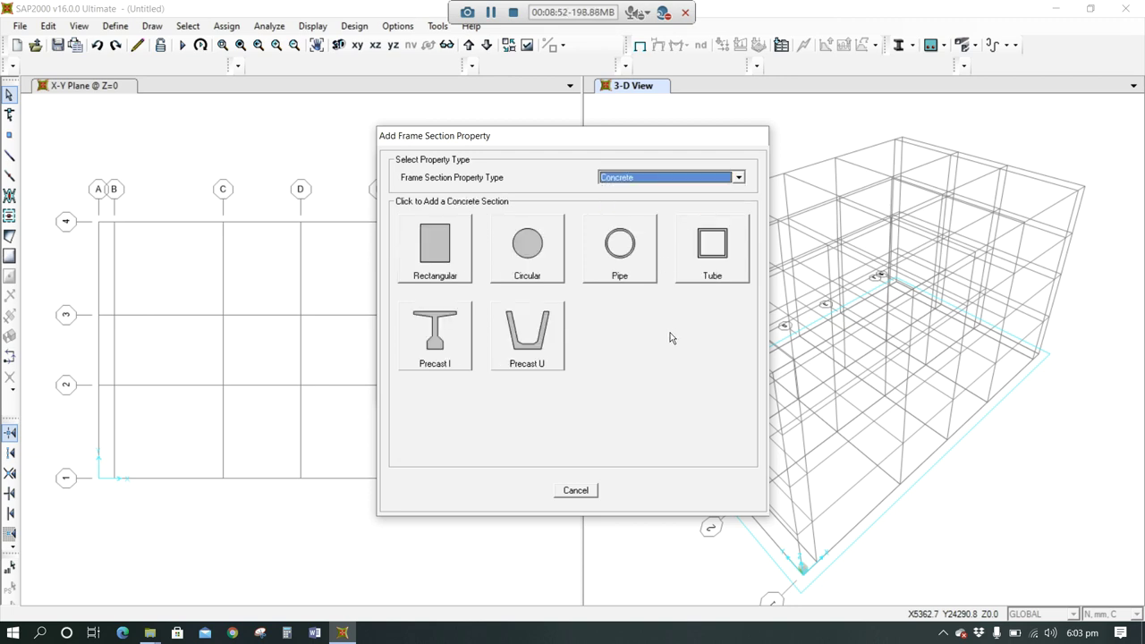
left_click(449, 256)
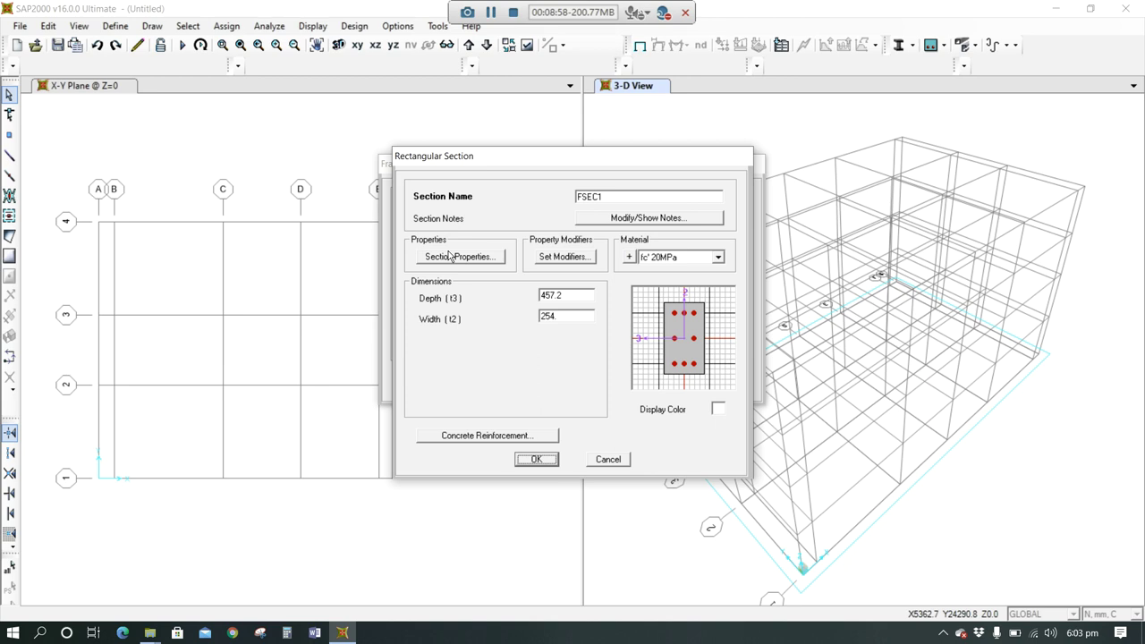
Step: Name the rectangular section Beam 450 x 300 and set its depth to 450 and width to 300
left_click_drag(622, 197, 561, 196)
type("Beam 450 x 3")
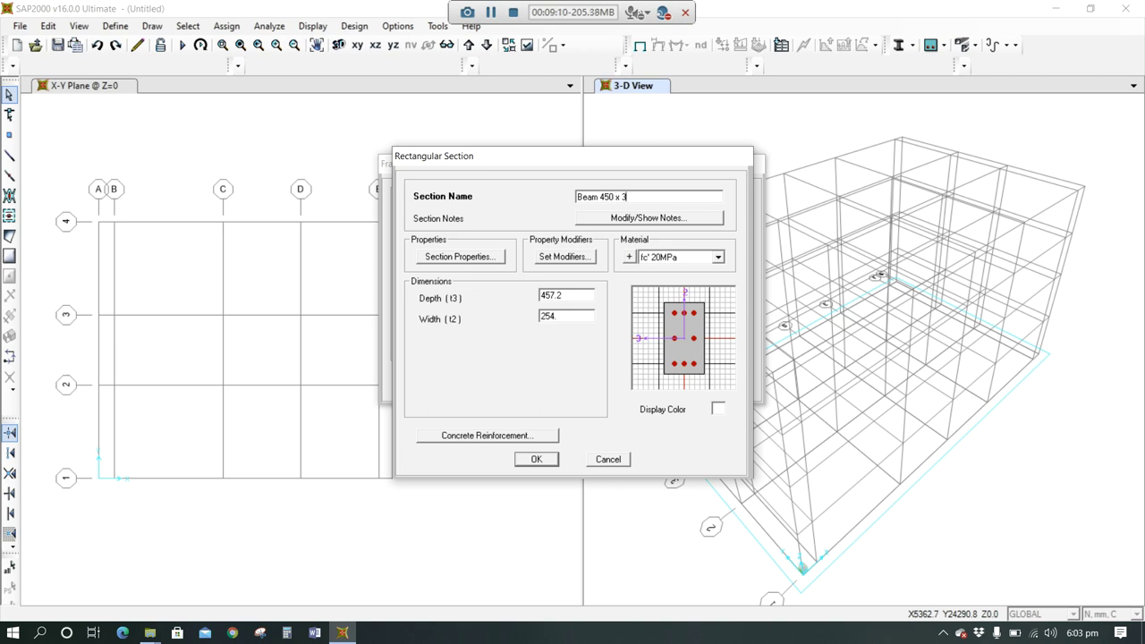
type("00")
double_click(573, 299)
type("450")
double_click(579, 318)
type("300")
Step: Set the concrete reinforcement design type of Beam 450 x 300 to Beam (M3 Design Only), keeping Gr 40 longitudinal bars
left_click(502, 436)
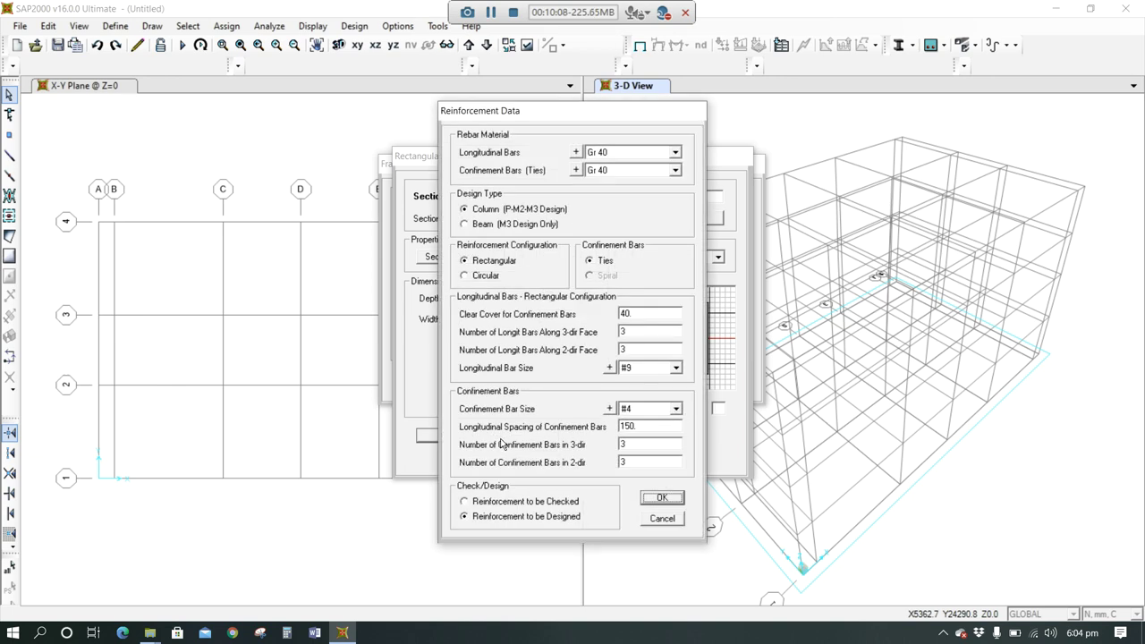
left_click(662, 519)
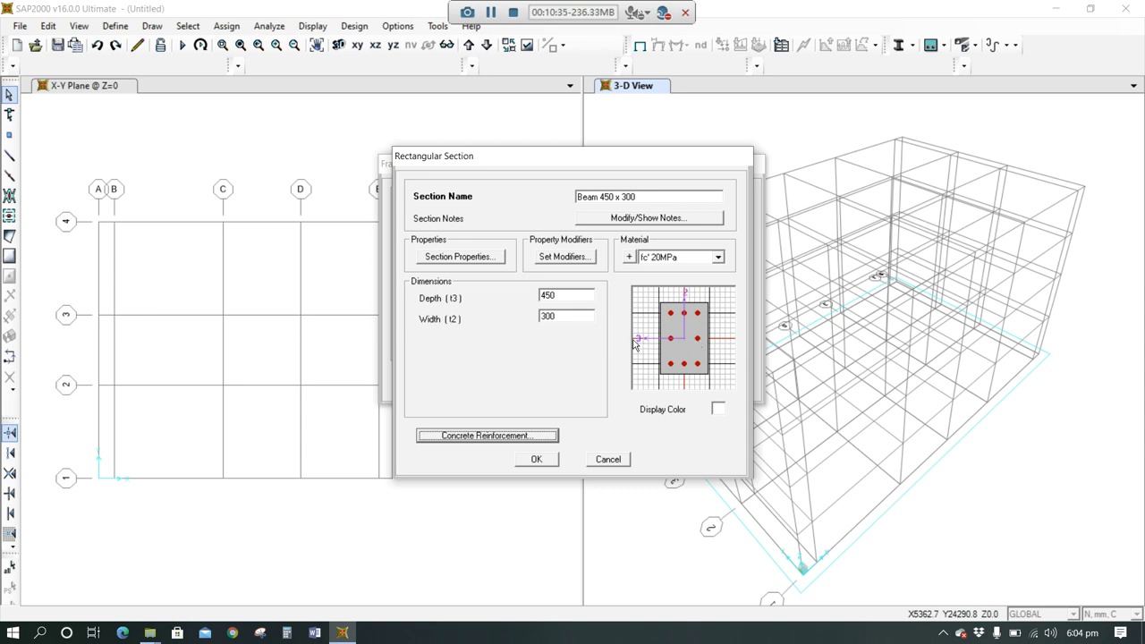
left_click(524, 436)
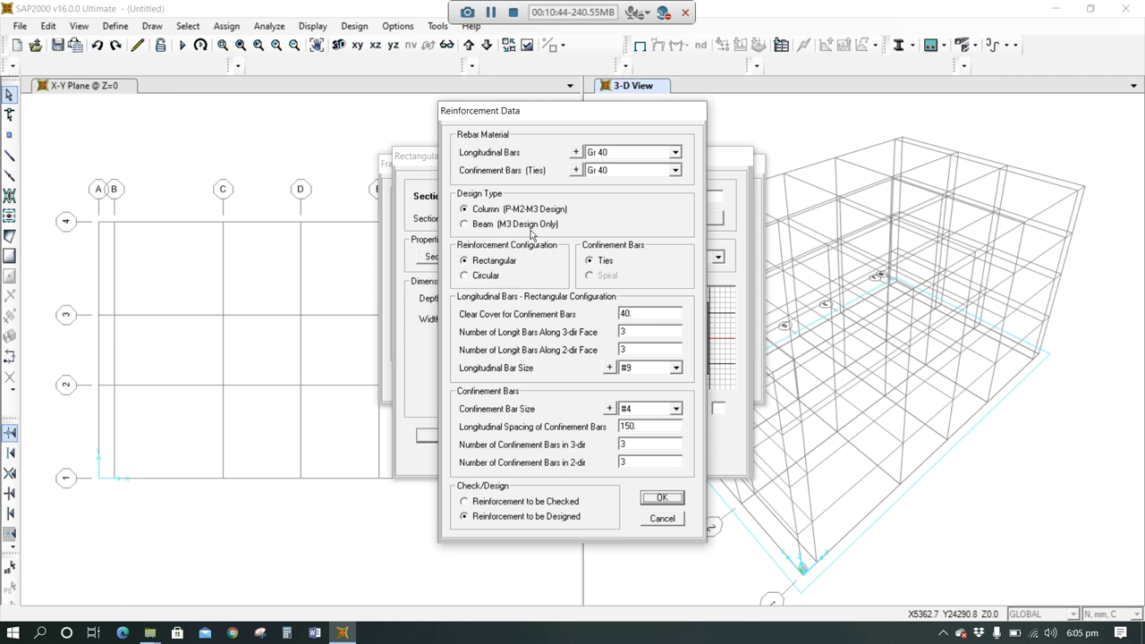
left_click(465, 225)
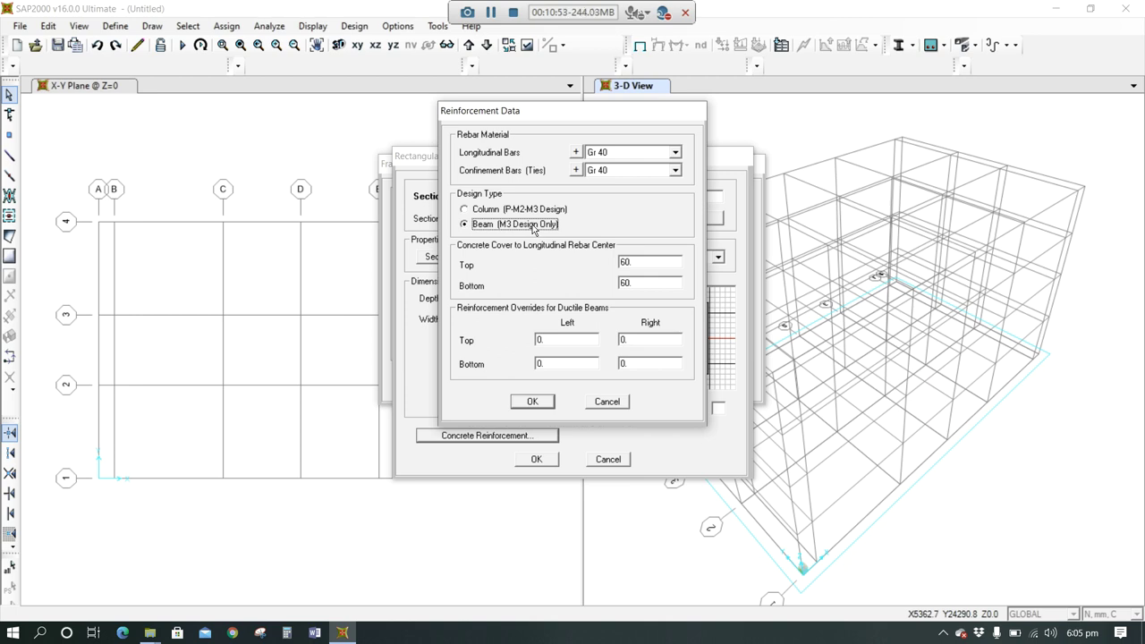
left_click(675, 153)
left_click(677, 152)
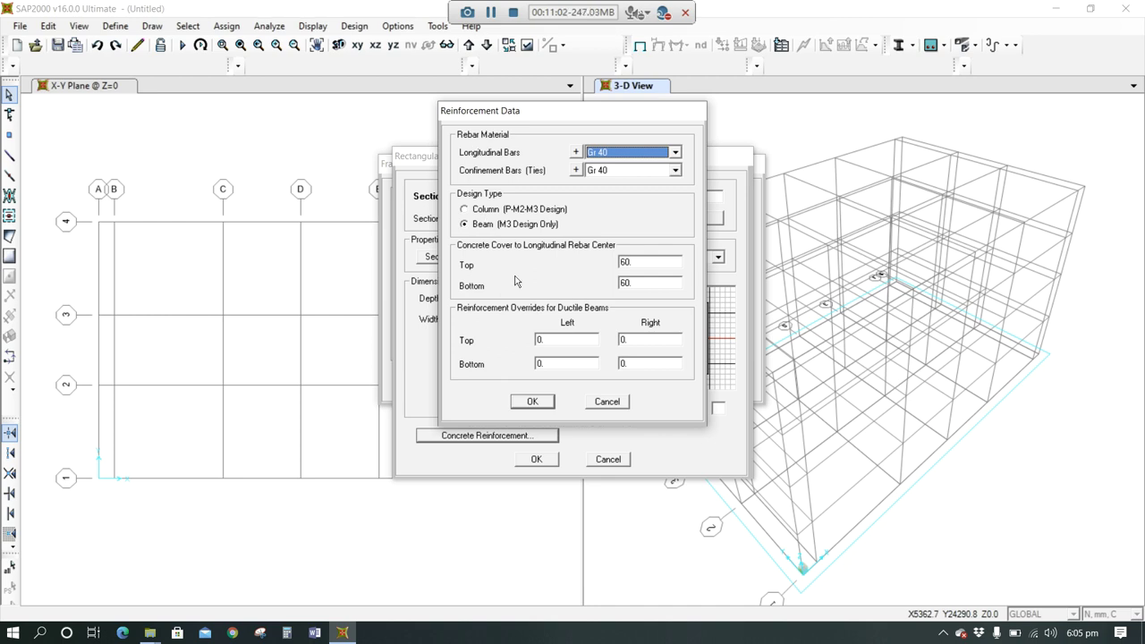
Step: Set the top and bottom concrete cover to the longitudinal rebar center to 75, and accept the Beam 450 x 300 section
double_click(643, 264)
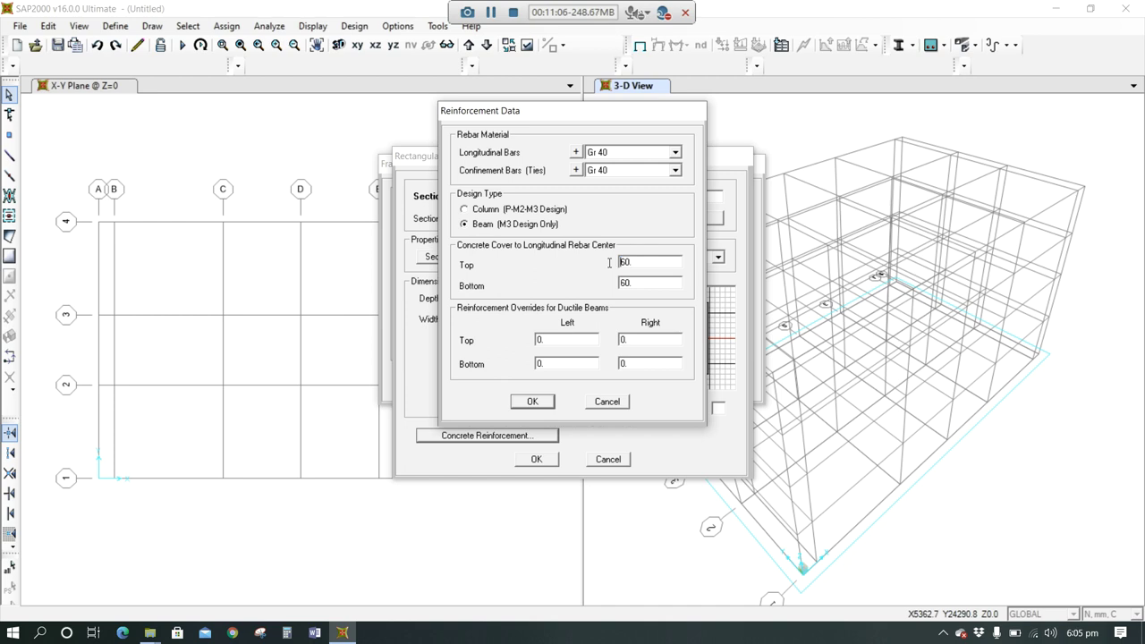
type("75")
double_click(635, 286)
type("75")
left_click(537, 402)
left_click(537, 403)
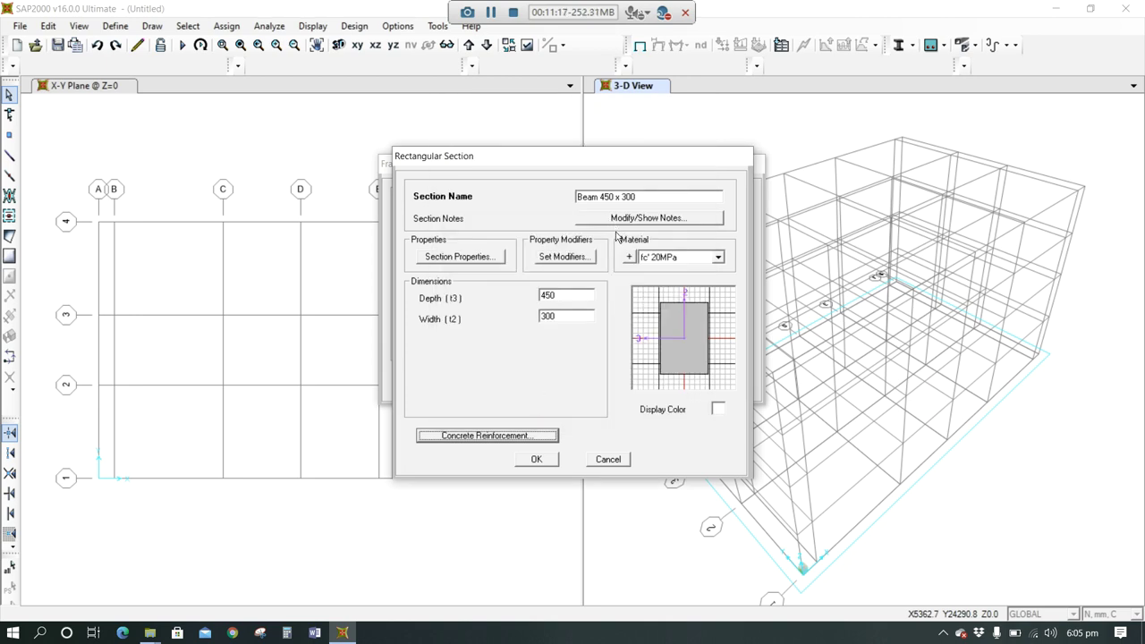
left_click(533, 461)
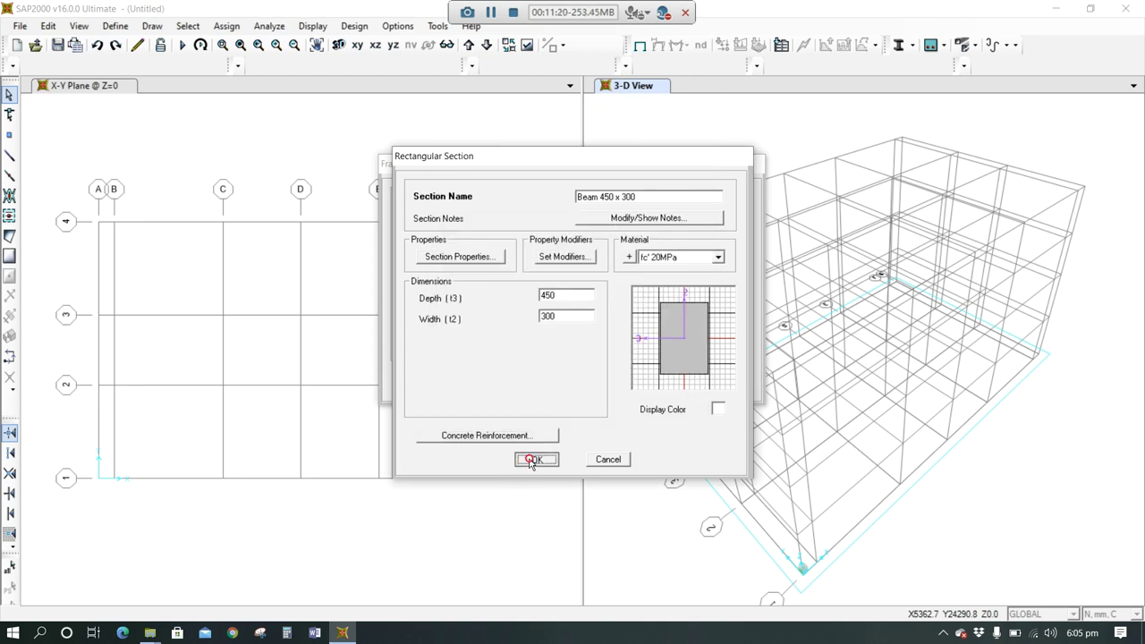
left_click(533, 461)
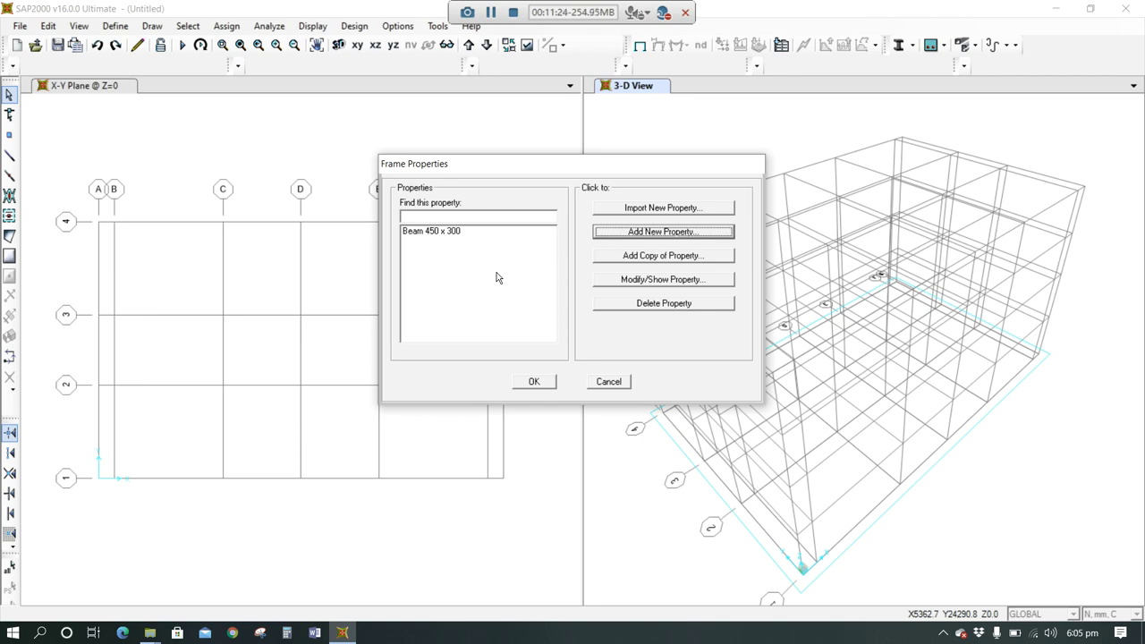
Step: Add a rectangular concrete frame section named Beam 600 x 3000 with depth 600 and width 300
left_click(494, 14)
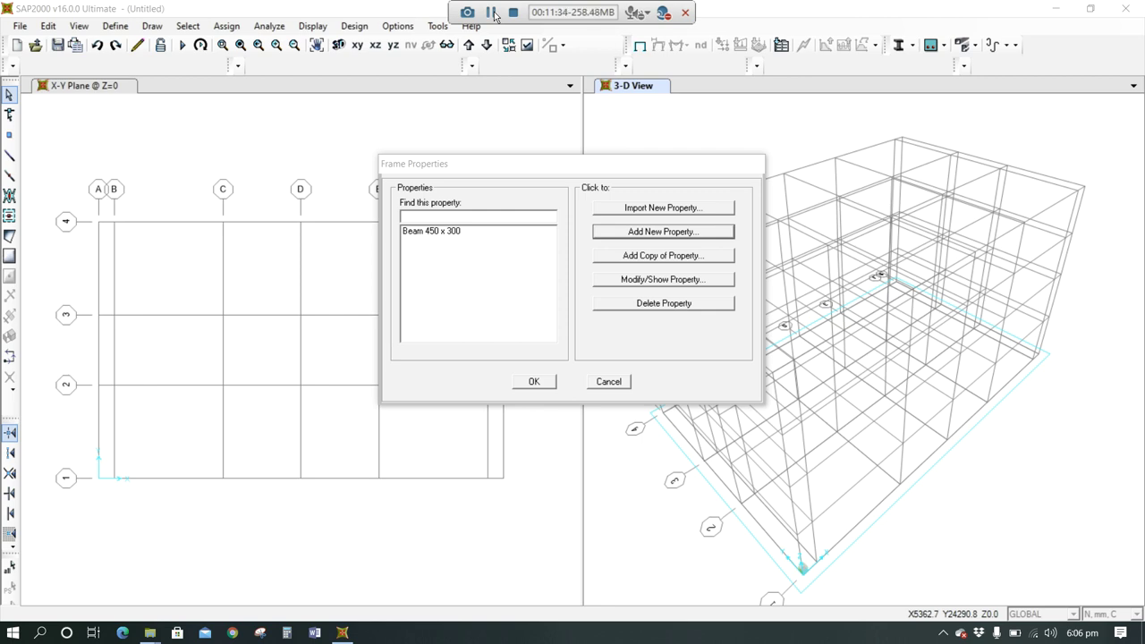
left_click(660, 233)
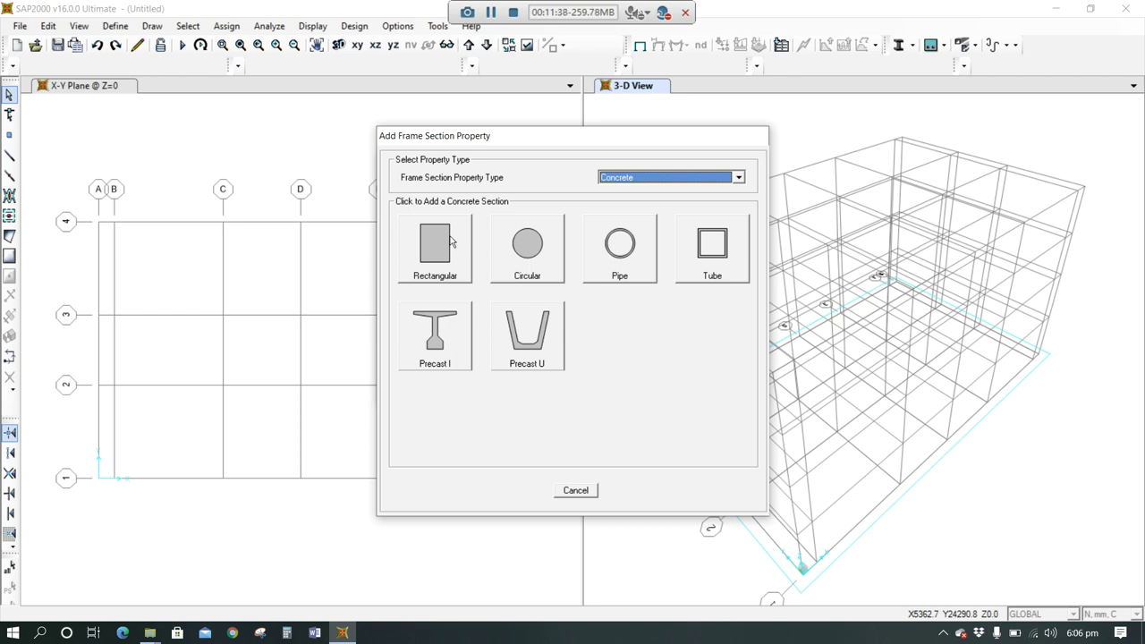
left_click(450, 241)
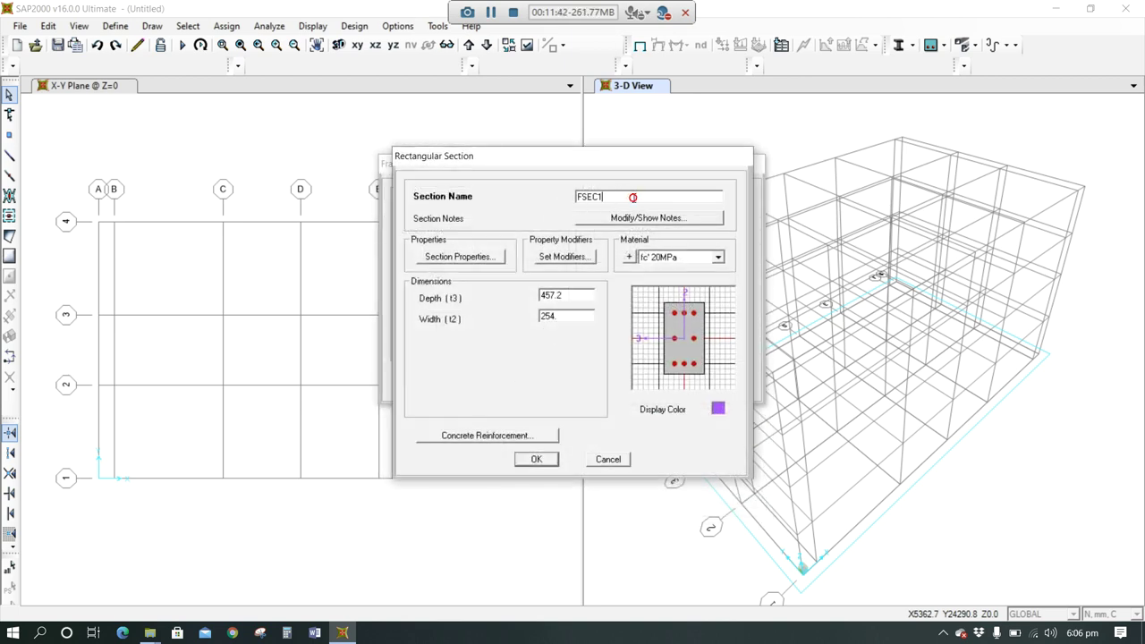
left_click_drag(634, 197, 547, 195)
type("Beam 600 x 3000")
double_click(563, 295)
type("600")
double_click(559, 316)
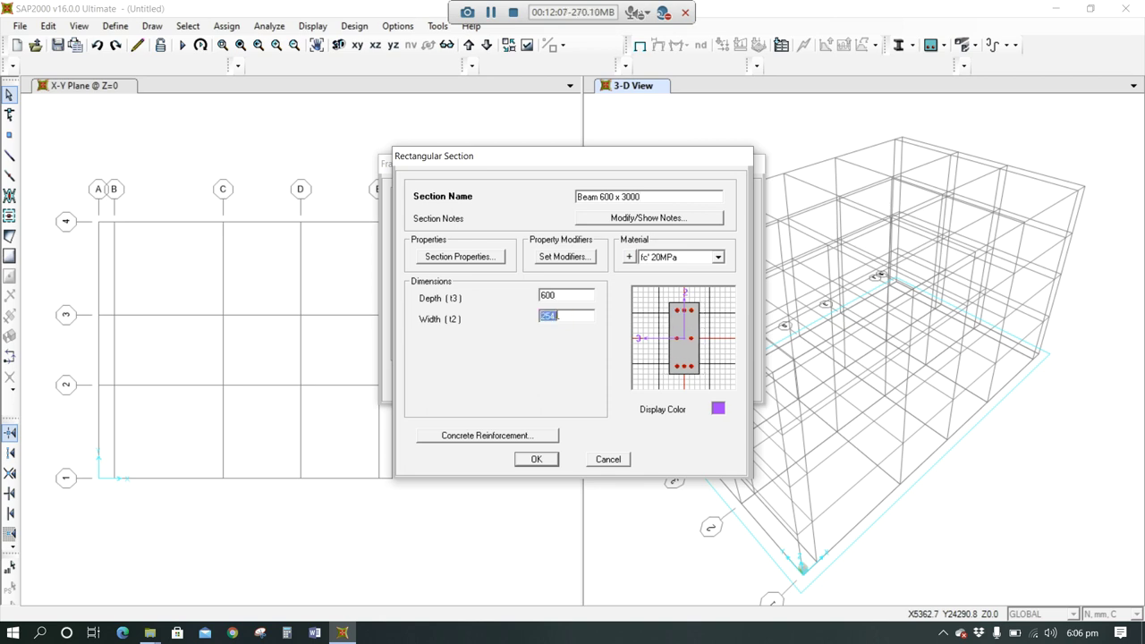
type("300")
Step: Set the Beam 600 x 3000 reinforcement to Beam (M3 Design Only) with 75 top and bottom cover, and accept the section
left_click(526, 437)
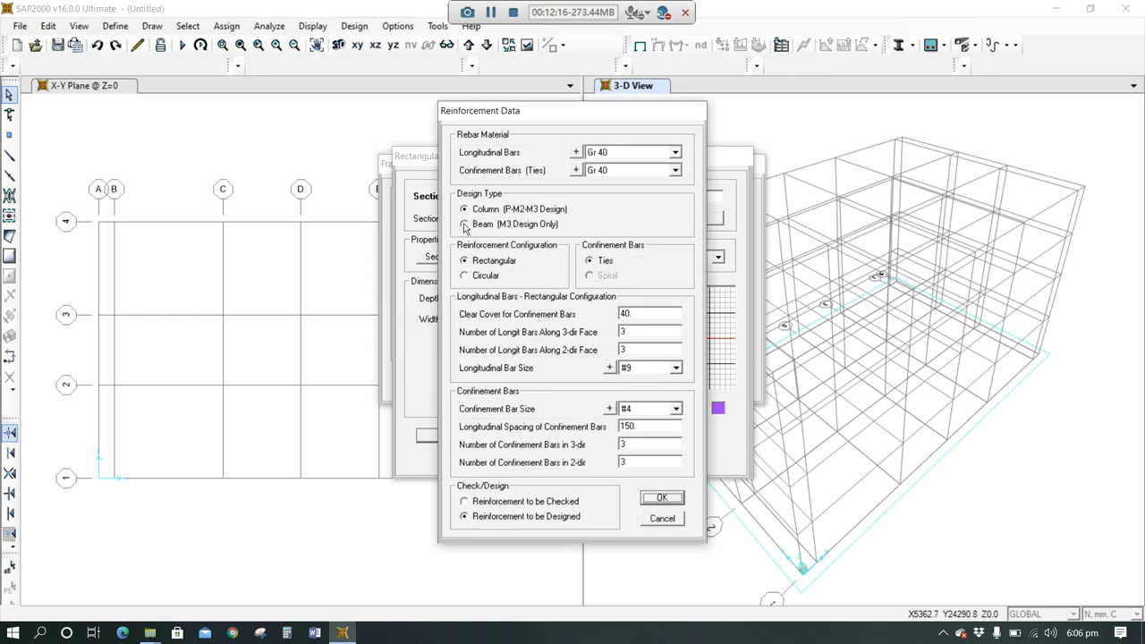
left_click(464, 224)
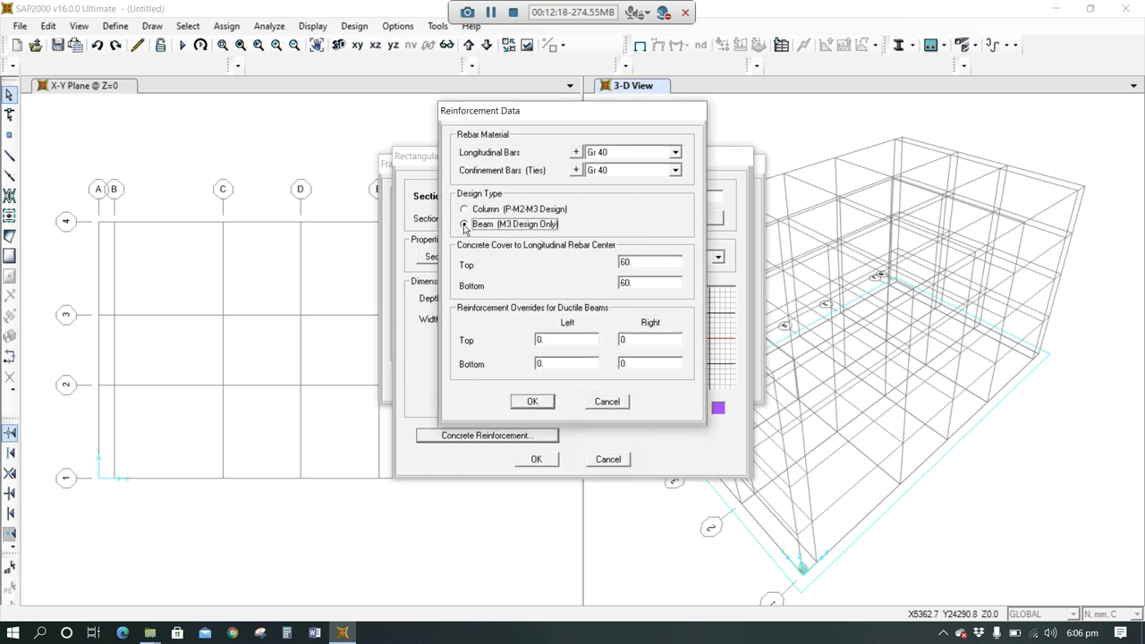
double_click(640, 261)
type("75")
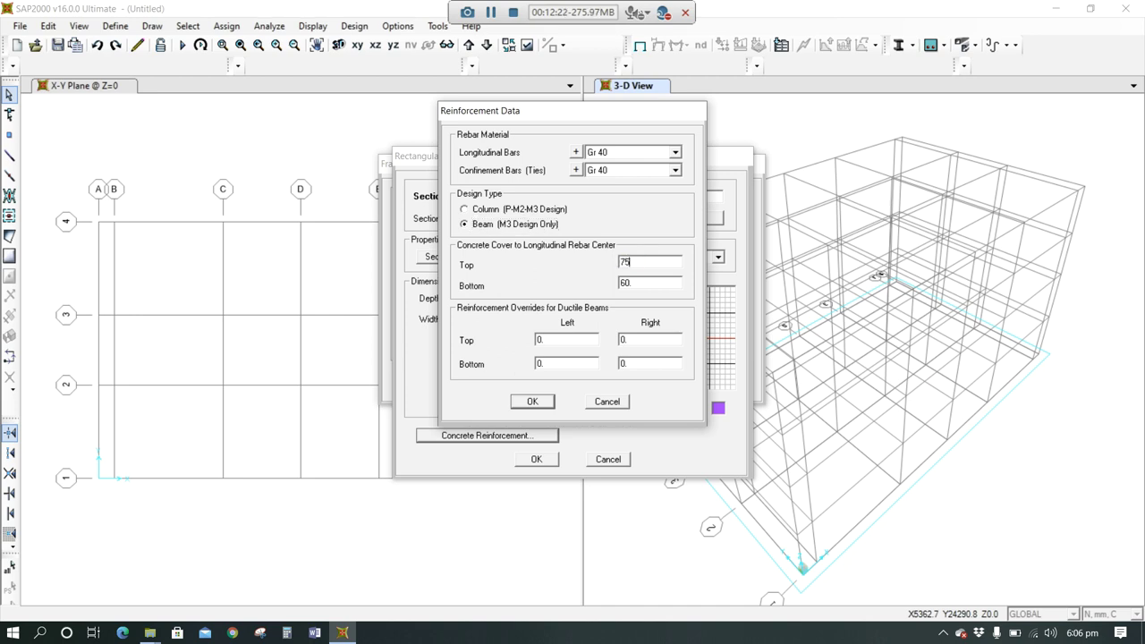
double_click(623, 284)
type("75")
left_click(531, 402)
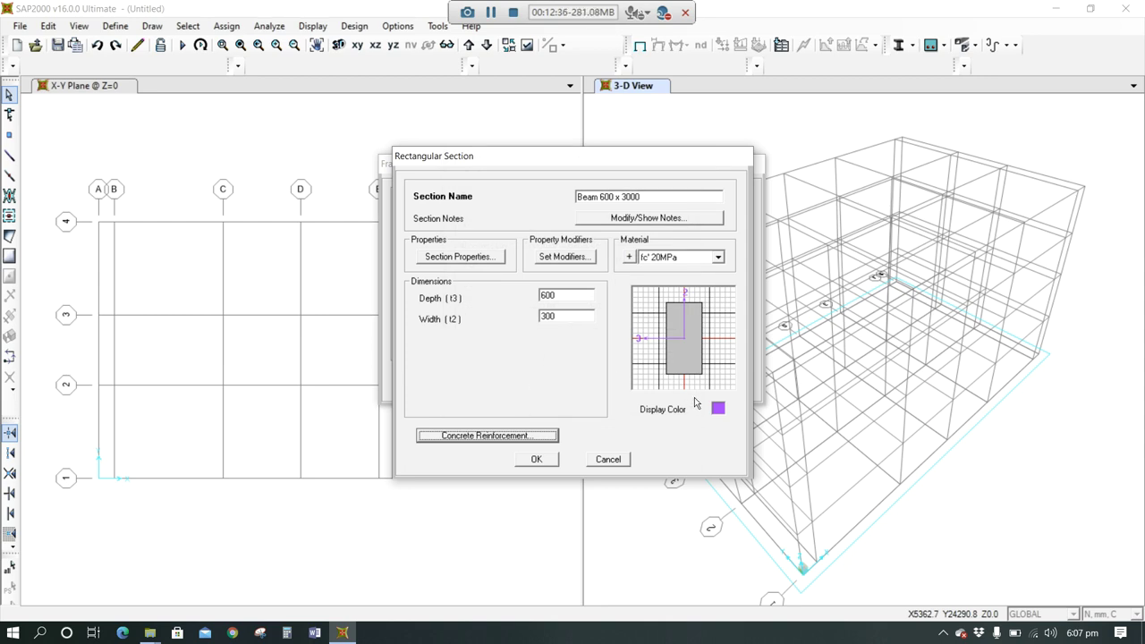
left_click(536, 460)
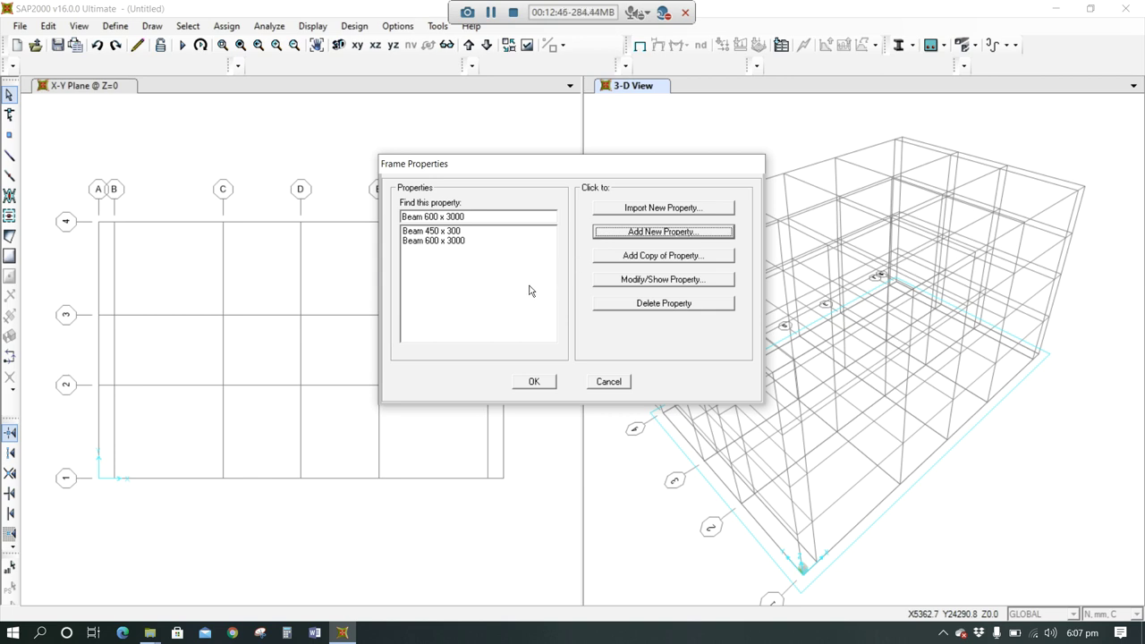
Step: Add a rectangular concrete frame section named Col. 300 x 3000
left_click(642, 232)
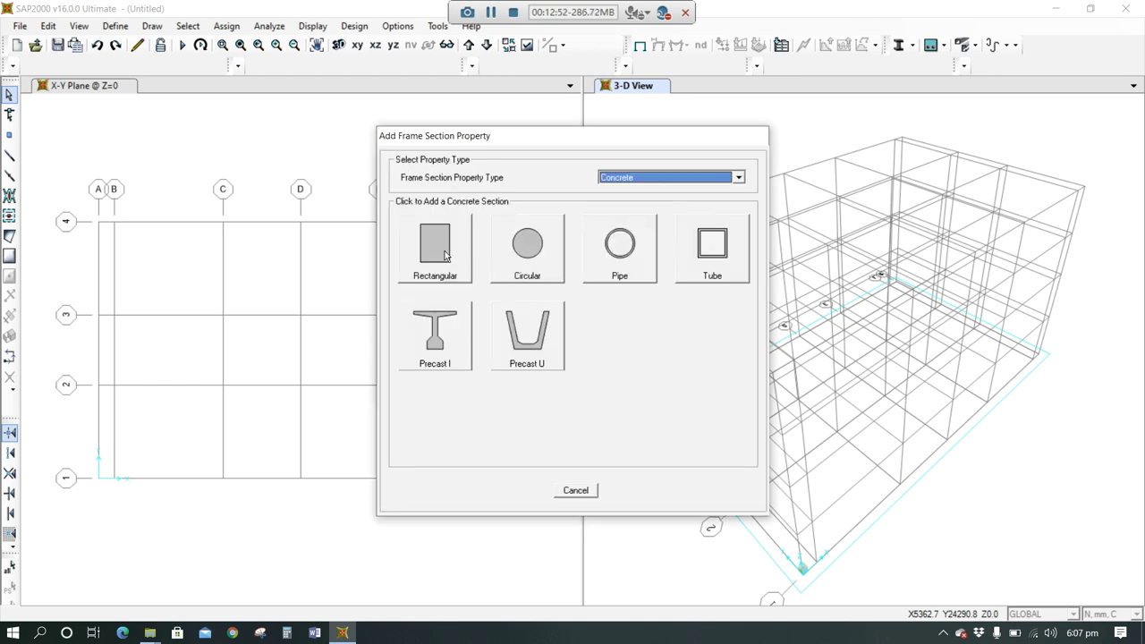
left_click(439, 246)
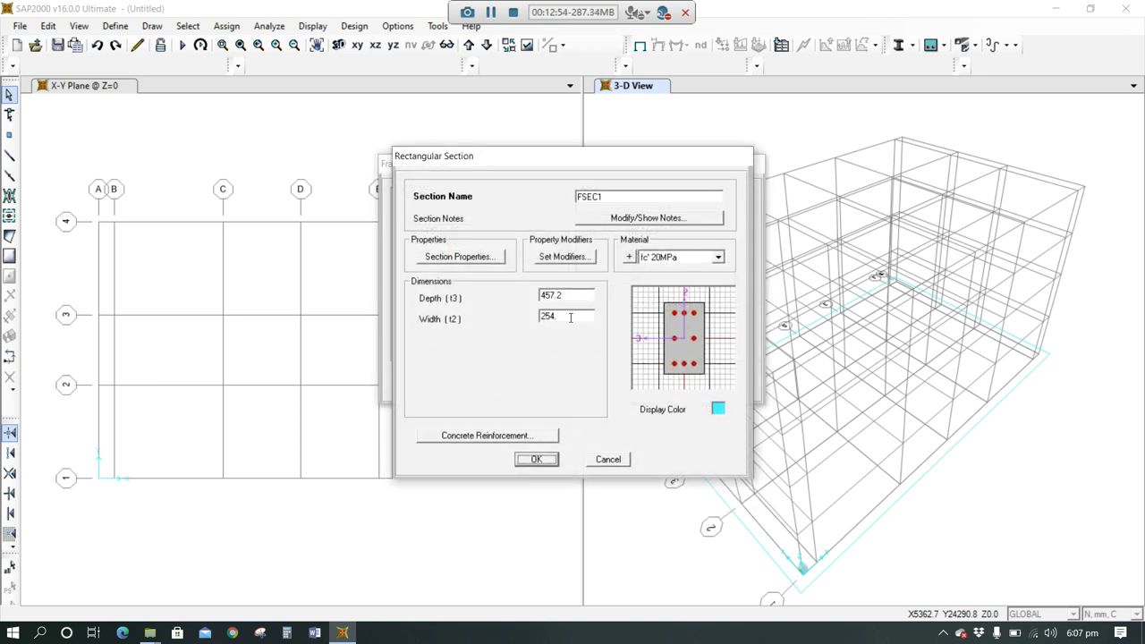
left_click_drag(608, 198, 544, 204)
type("3")
key("BackSpace")
type("Col. 3000 300")
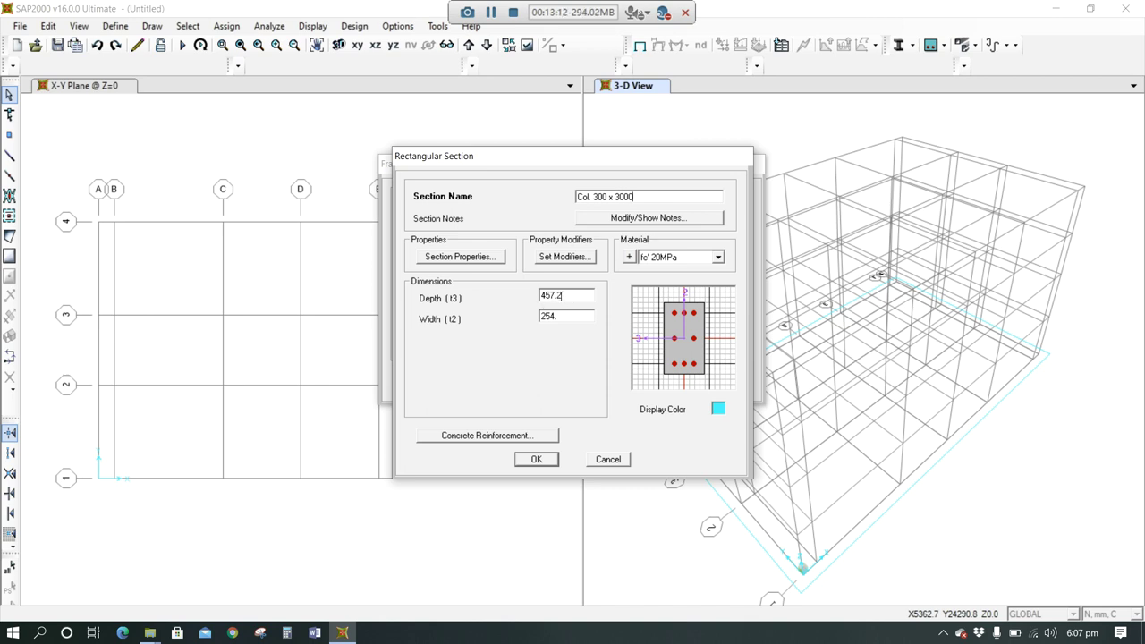
Step: Set the Col. 300 x 3000 section's depth and width to 300 and its material to fc' 30MPa
double_click(561, 295)
type("72")
type("3000")
key("BackSpace")
left_click(562, 319)
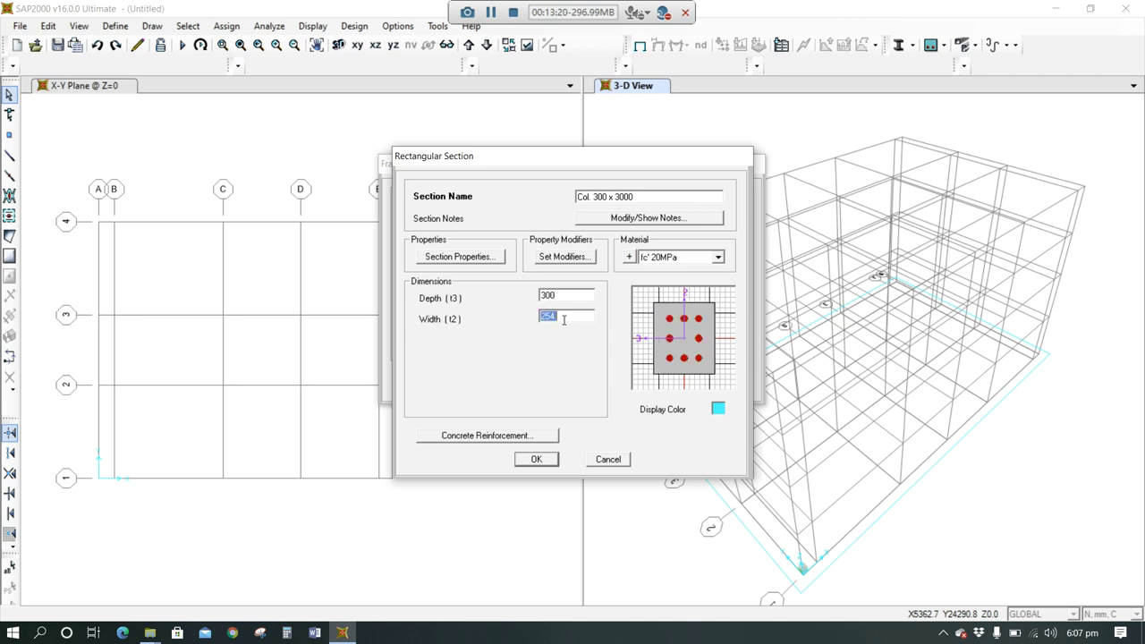
type("300")
left_click(717, 258)
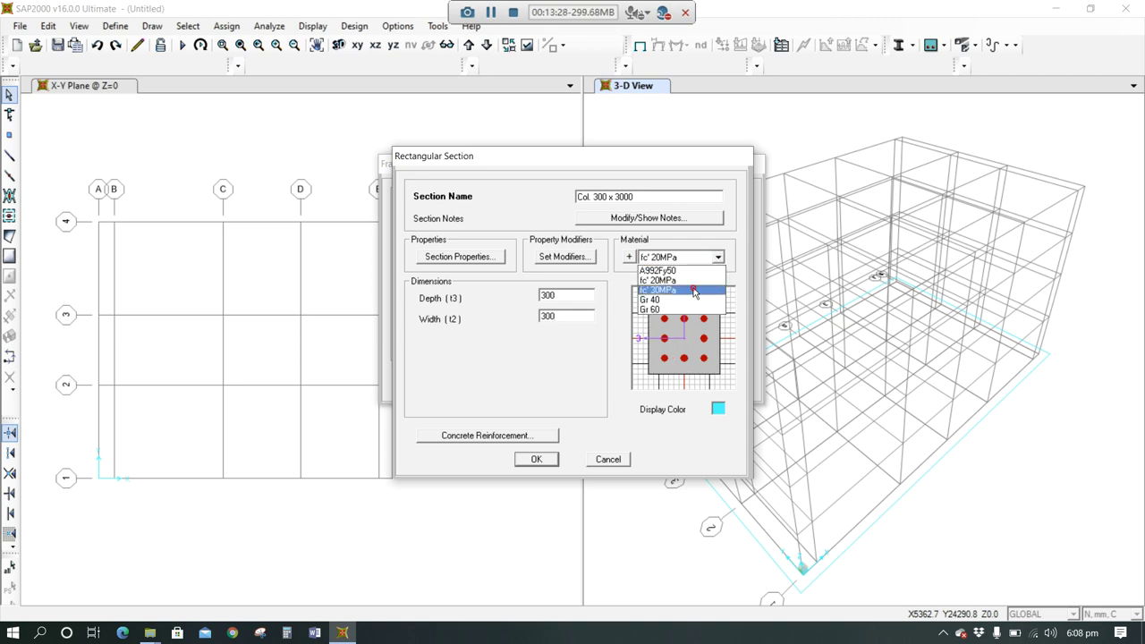
left_click(695, 291)
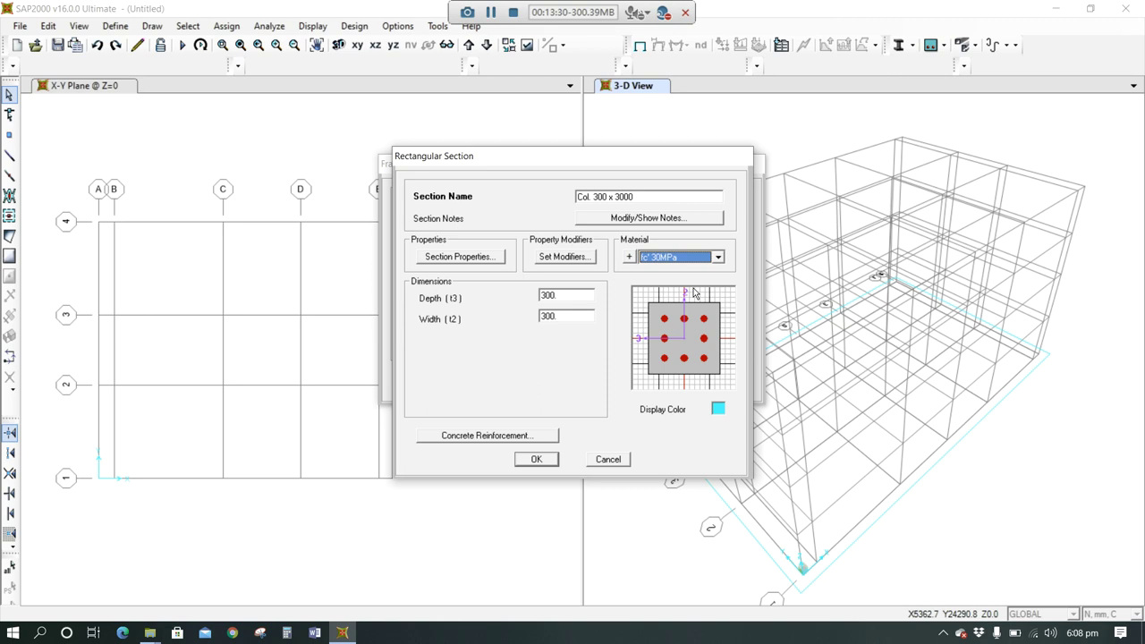
Step: Set the longitudinal and confinement bar materials of Col. 300 x 3000 to Gr 60, and accept the section
left_click(520, 435)
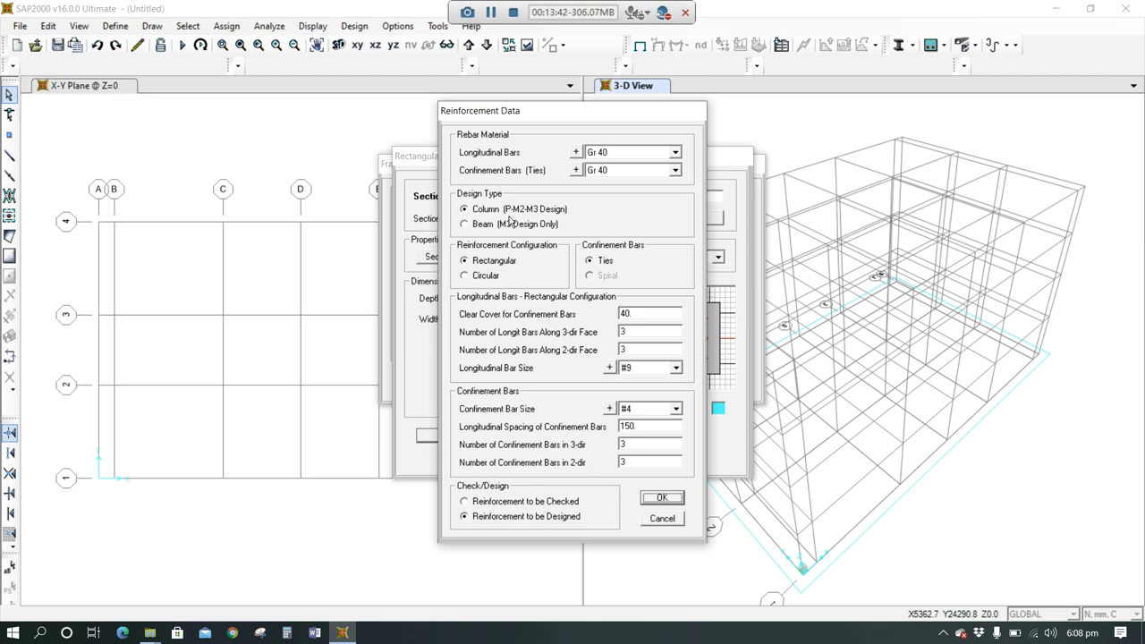
left_click(675, 152)
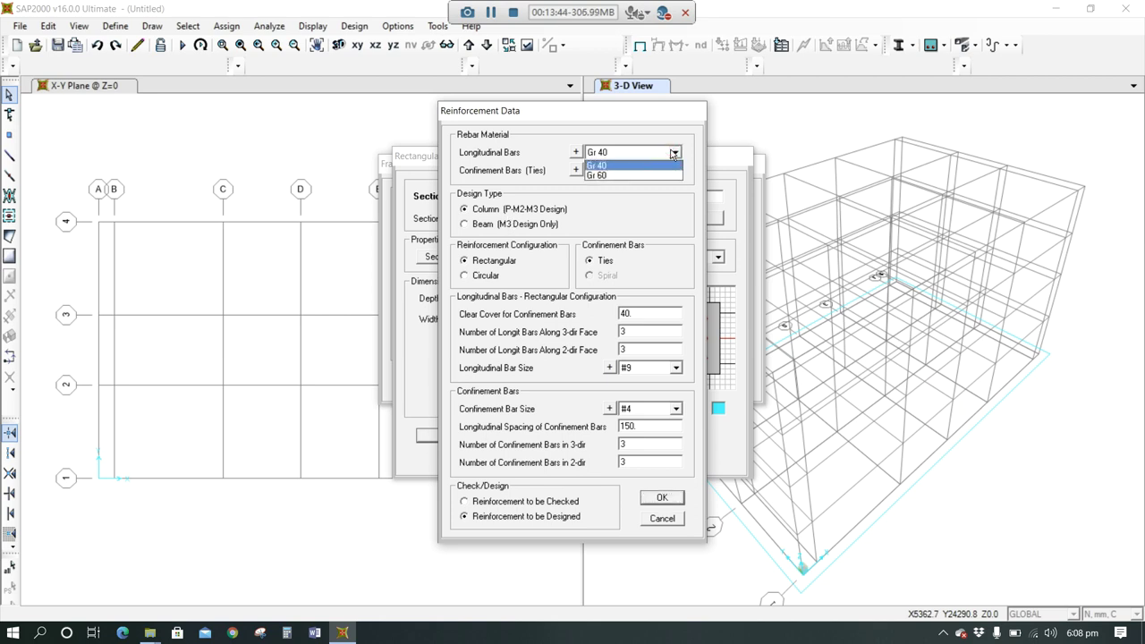
left_click(662, 176)
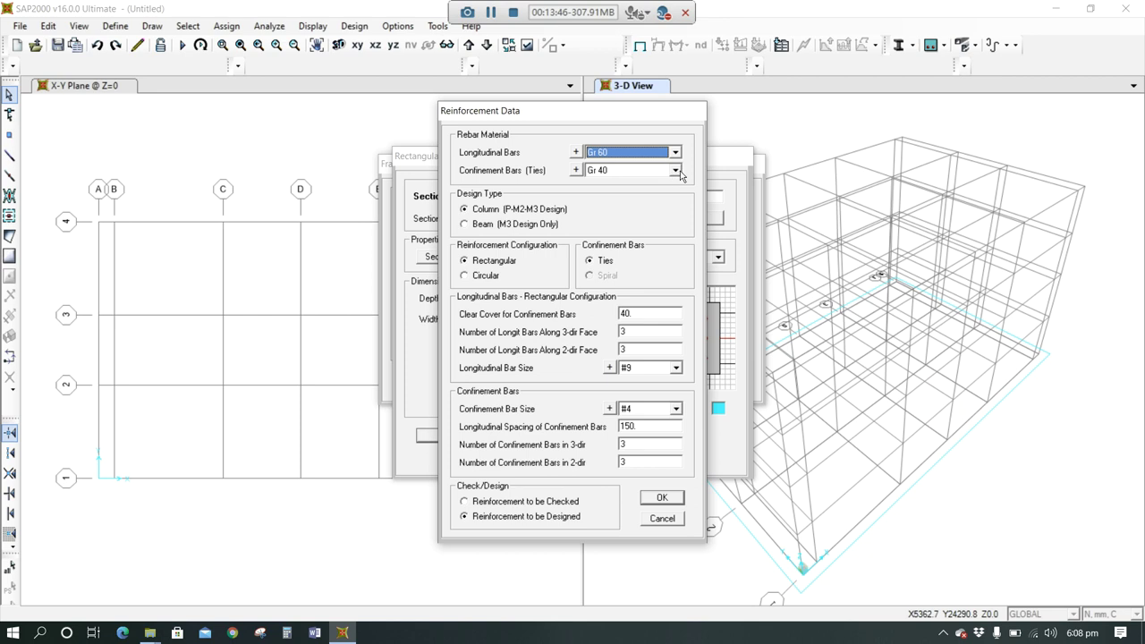
left_click(676, 170)
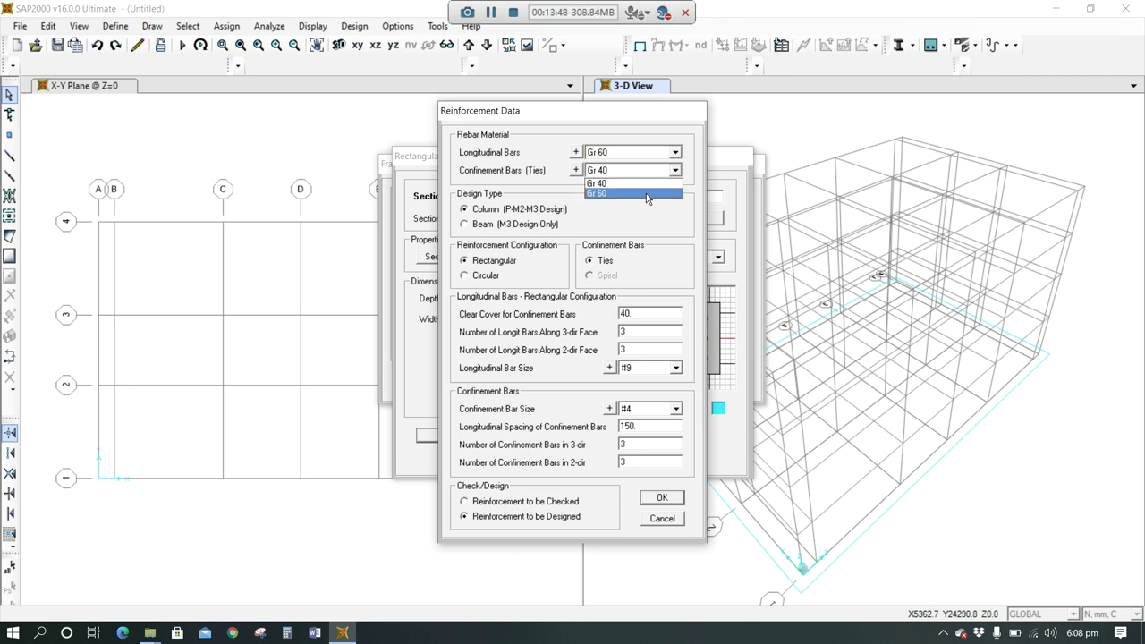
left_click(646, 193)
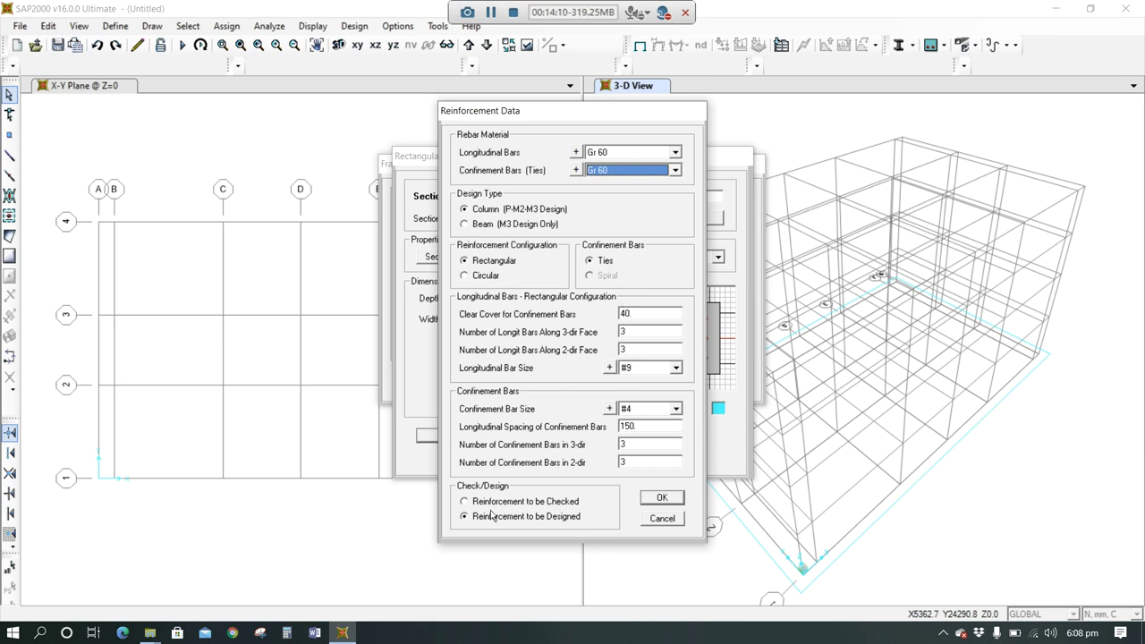
left_click(651, 499)
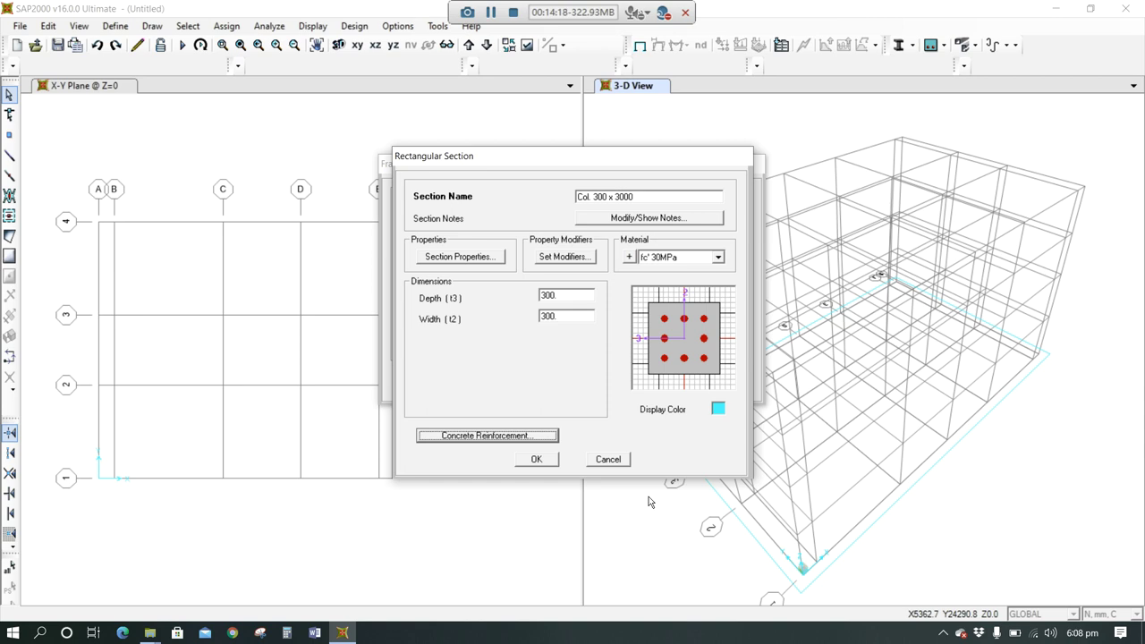
left_click(534, 460)
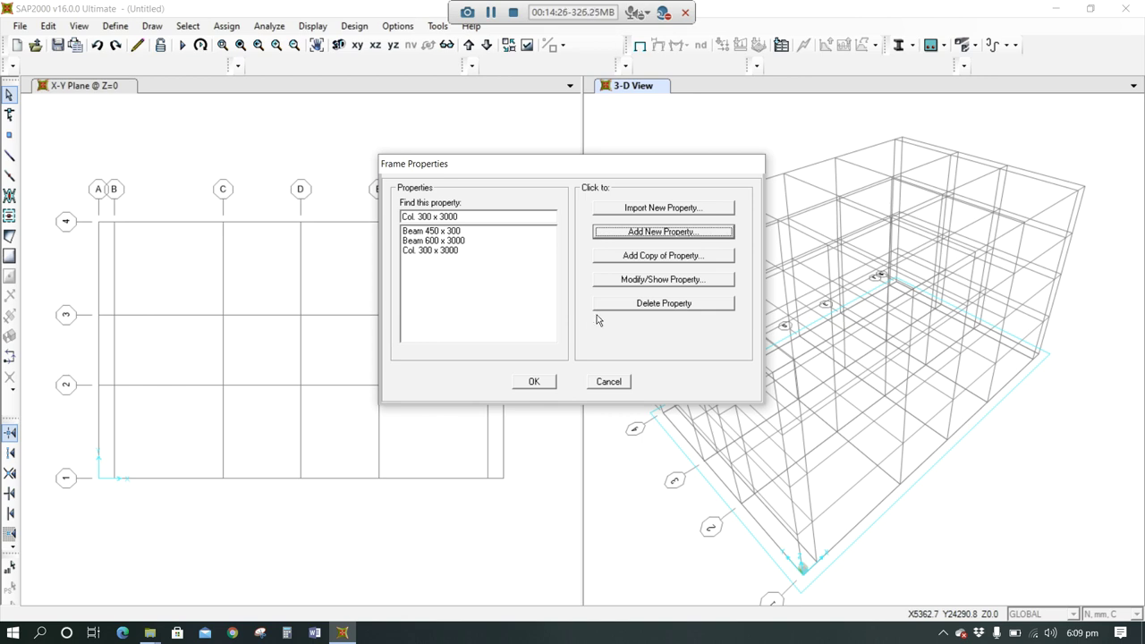
Step: Add another rectangular concrete frame section named Col. 450 x 450
left_click(656, 236)
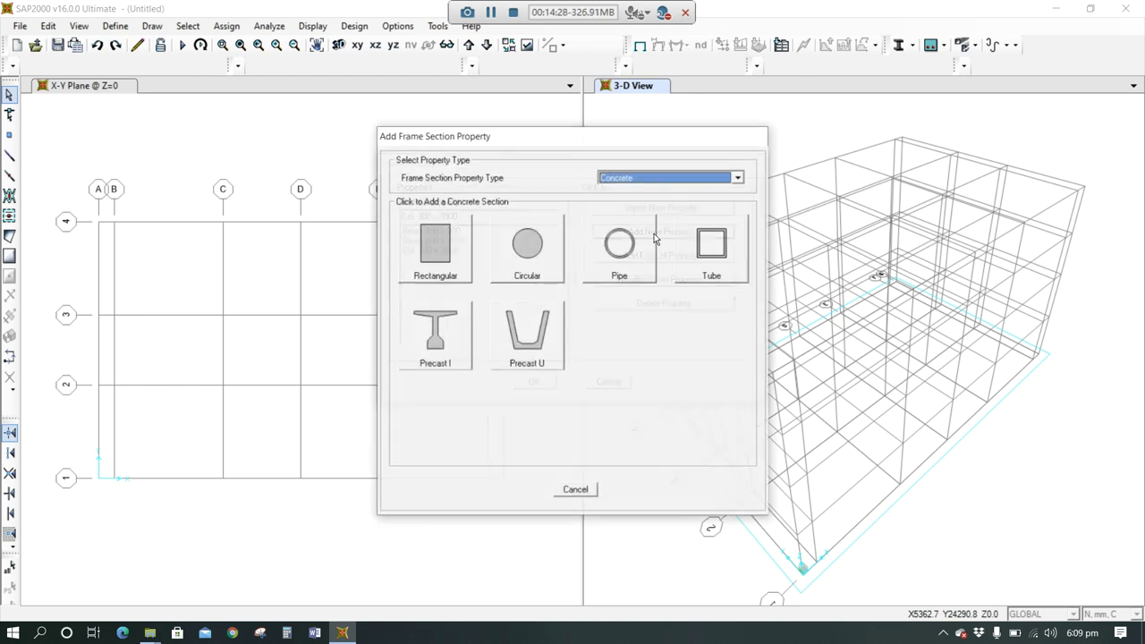
left_click(425, 247)
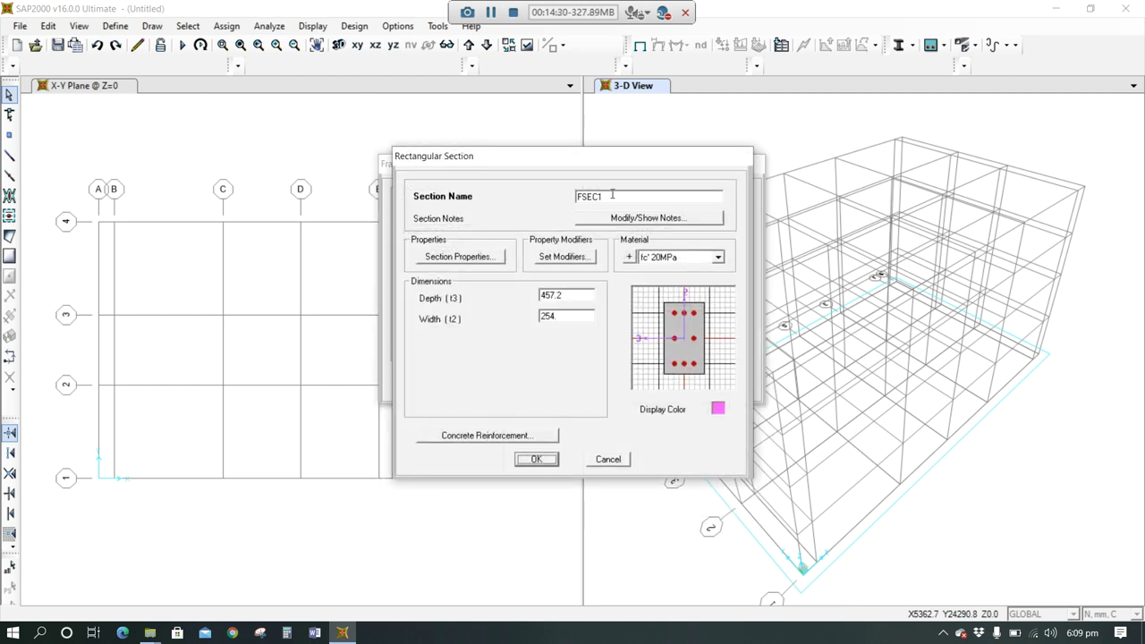
left_click(614, 196)
key("BackSpace")
double_click(600, 196)
type("Col. 450 x 450")
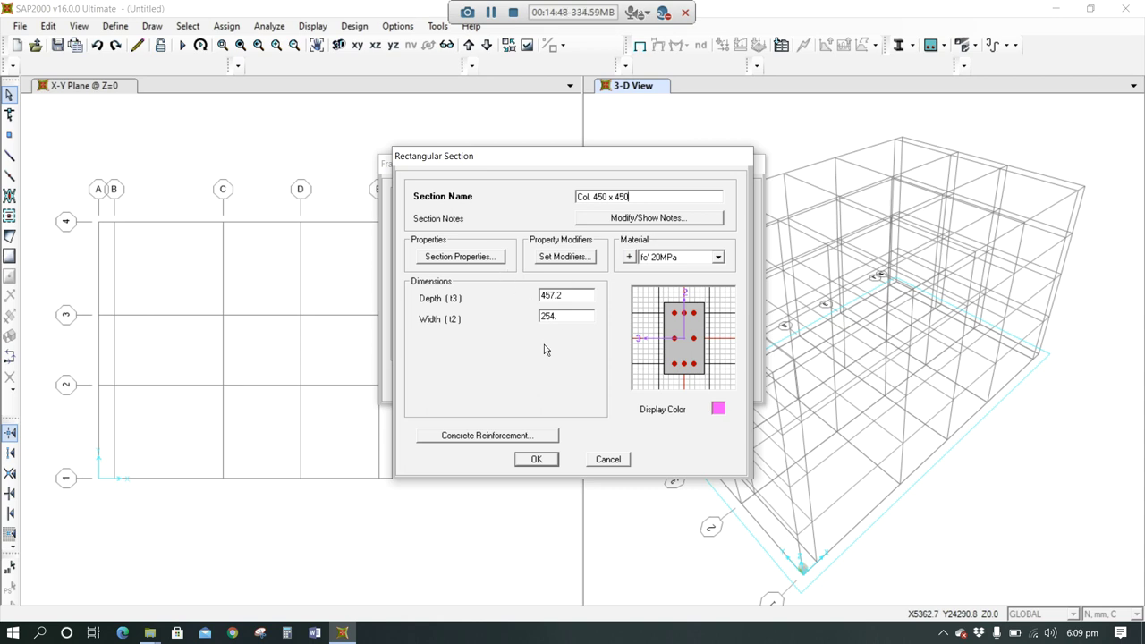
Step: Set the Col. 450 x 450 section's depth and width to 450 and its material to fc' 30MPa
left_click(569, 296)
type("450")
left_click(491, 12)
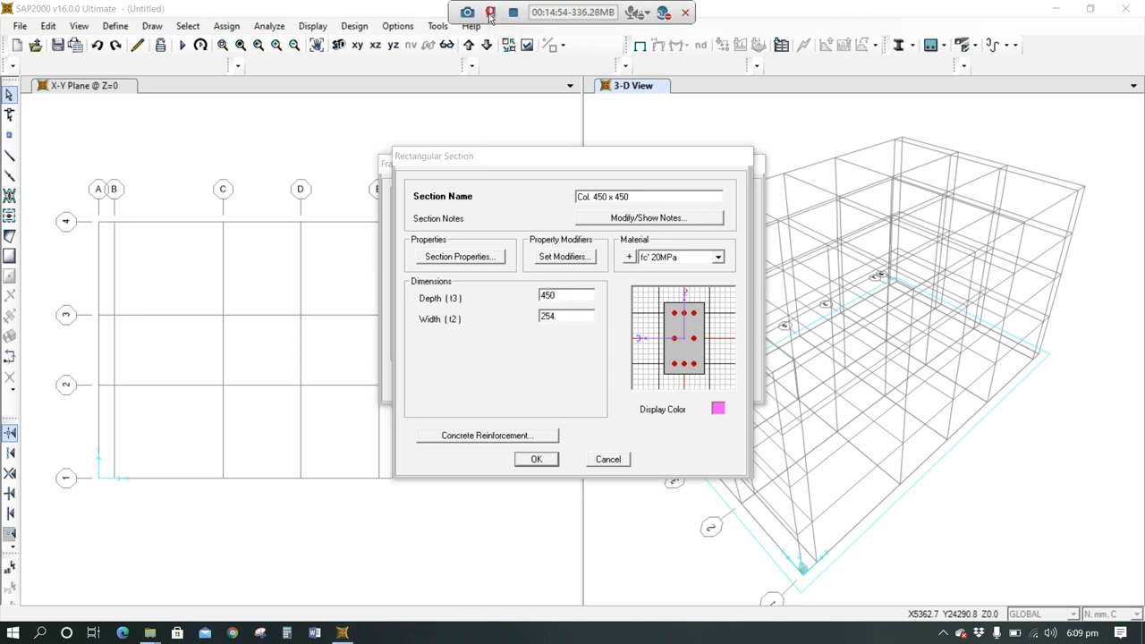
left_click(560, 317)
type("450")
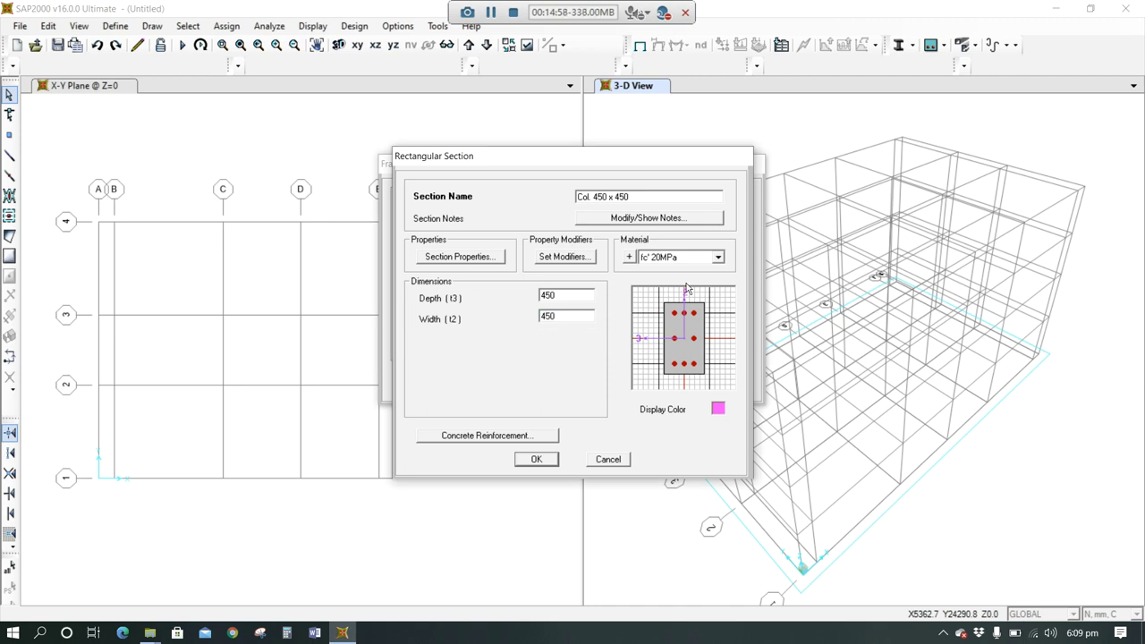
left_click(718, 258)
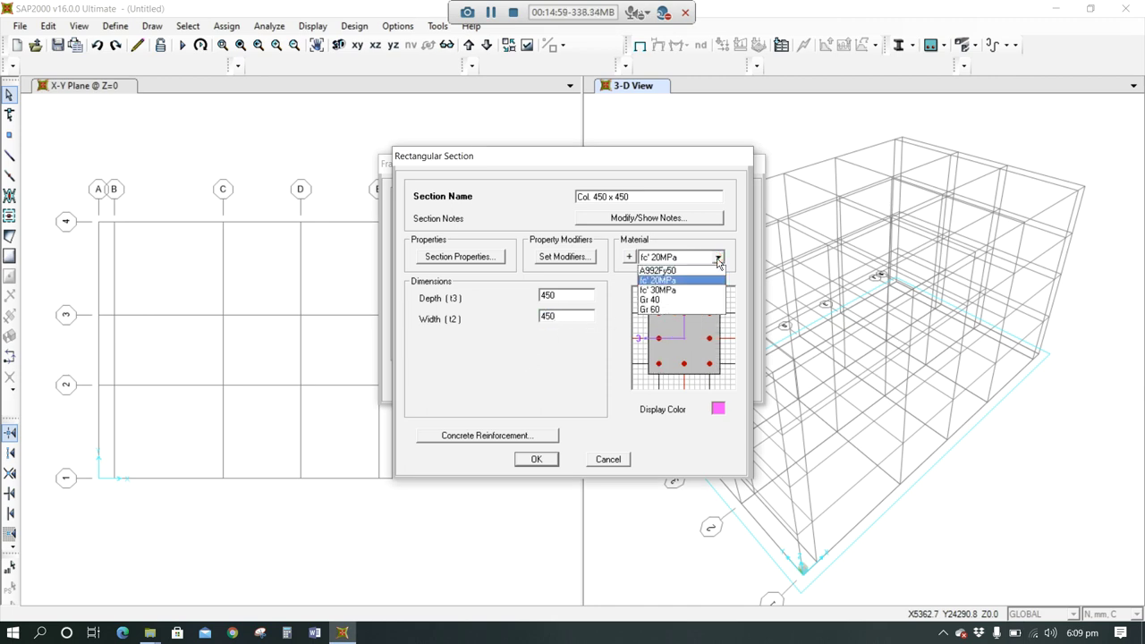
left_click(673, 293)
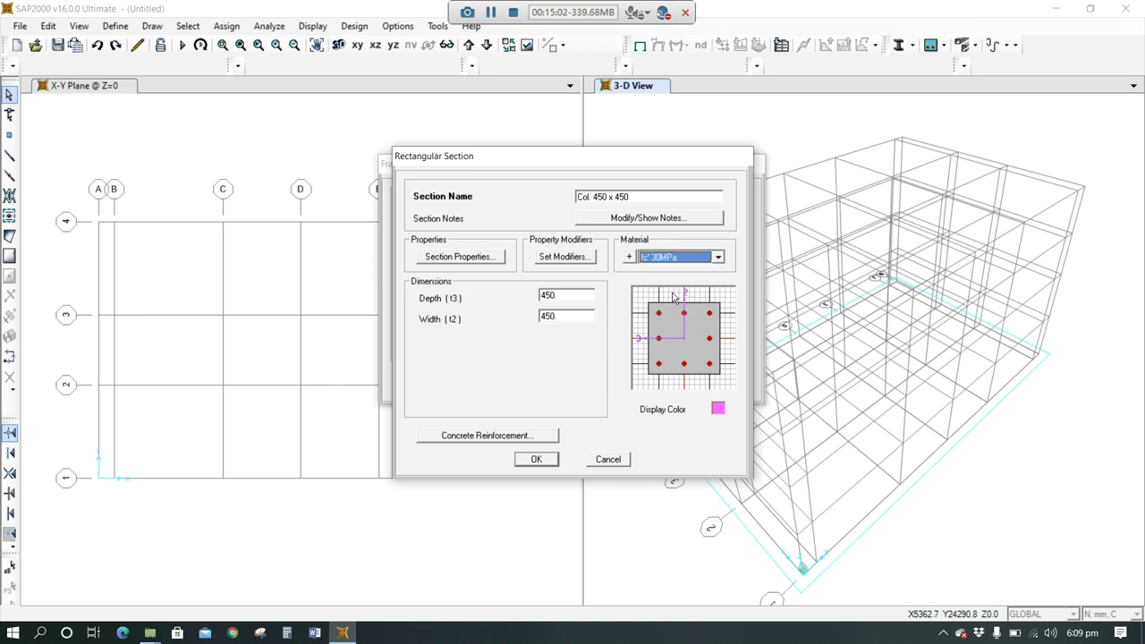
Step: Set the longitudinal and confinement bar materials of Col. 450 x 450 to Gr 60, and accept the section and the frame properties
left_click(511, 437)
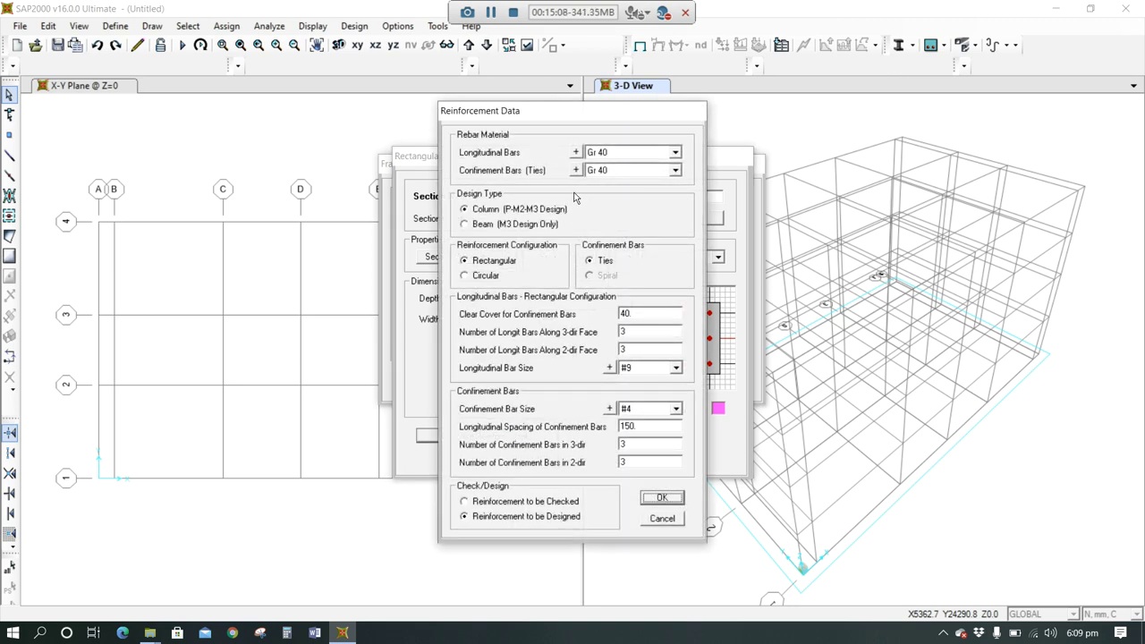
left_click(676, 153)
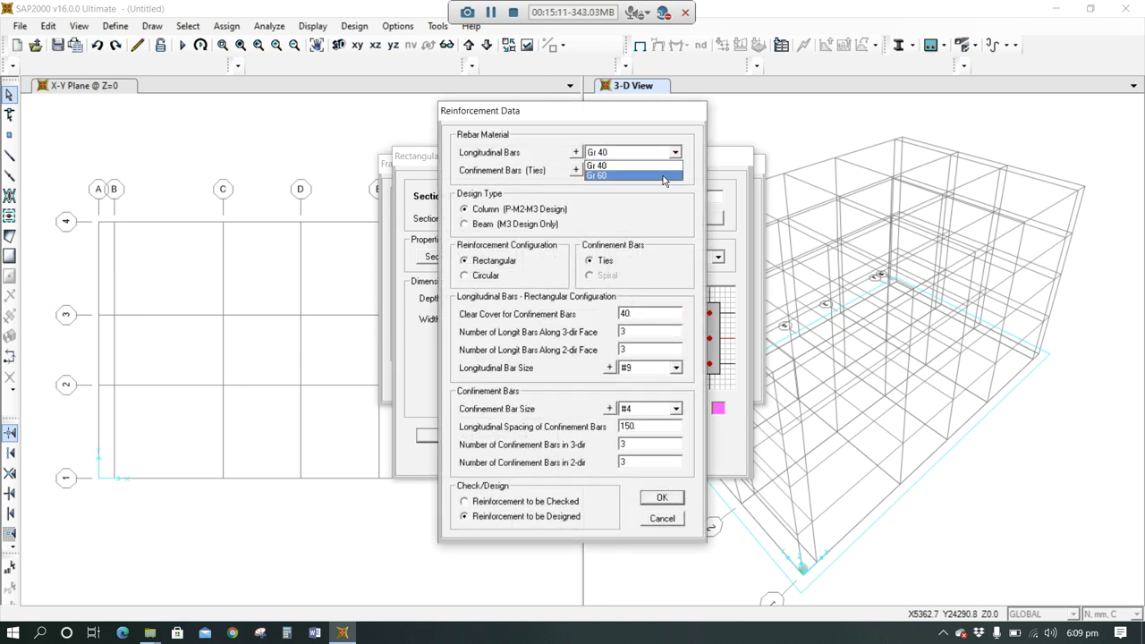
left_click(678, 175)
left_click(676, 170)
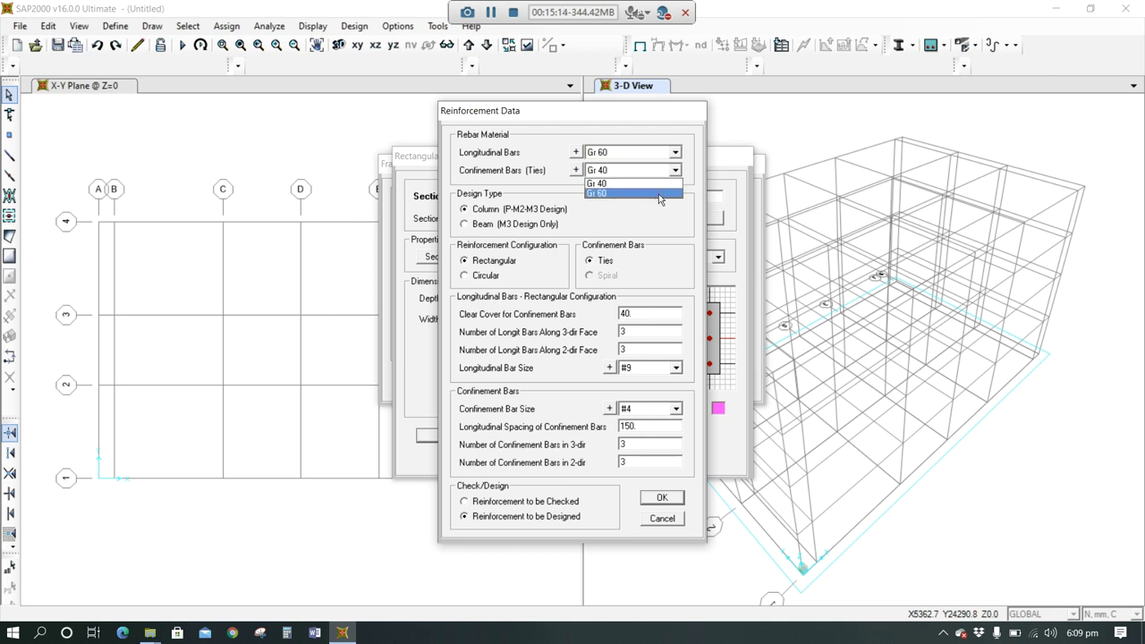
left_click(659, 193)
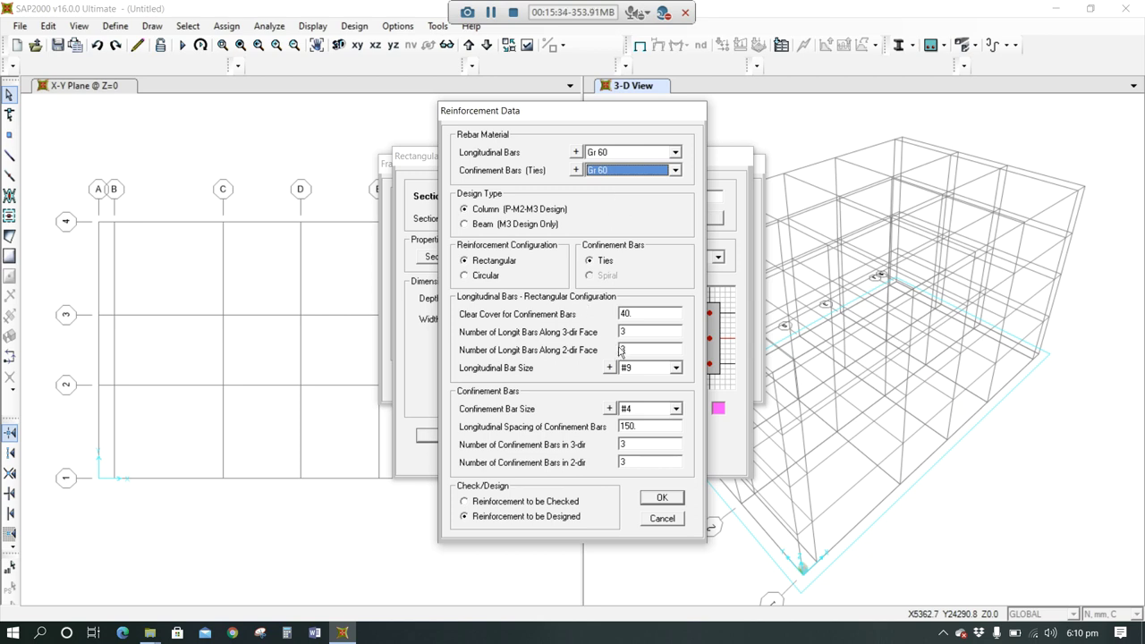
left_click(676, 503)
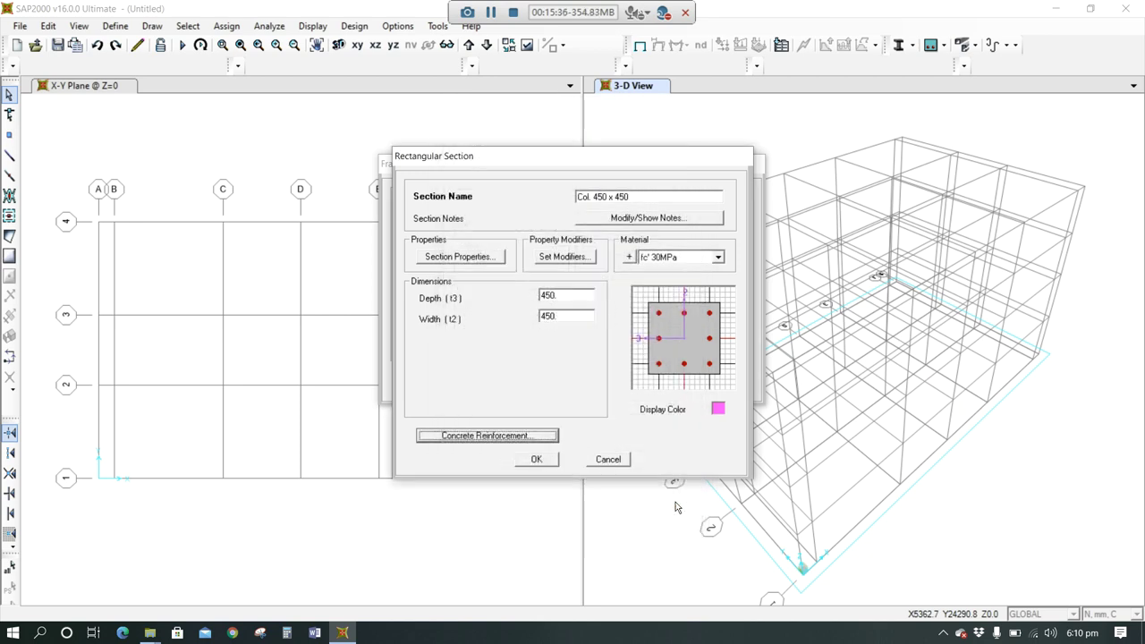
left_click(537, 460)
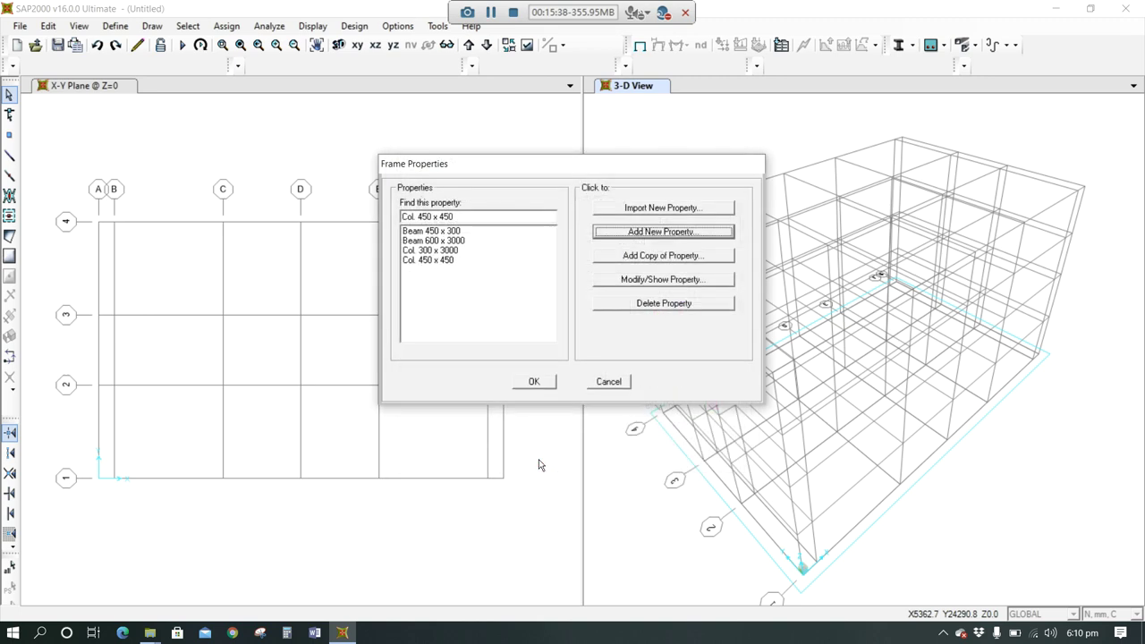
left_click(535, 382)
left_click(541, 383)
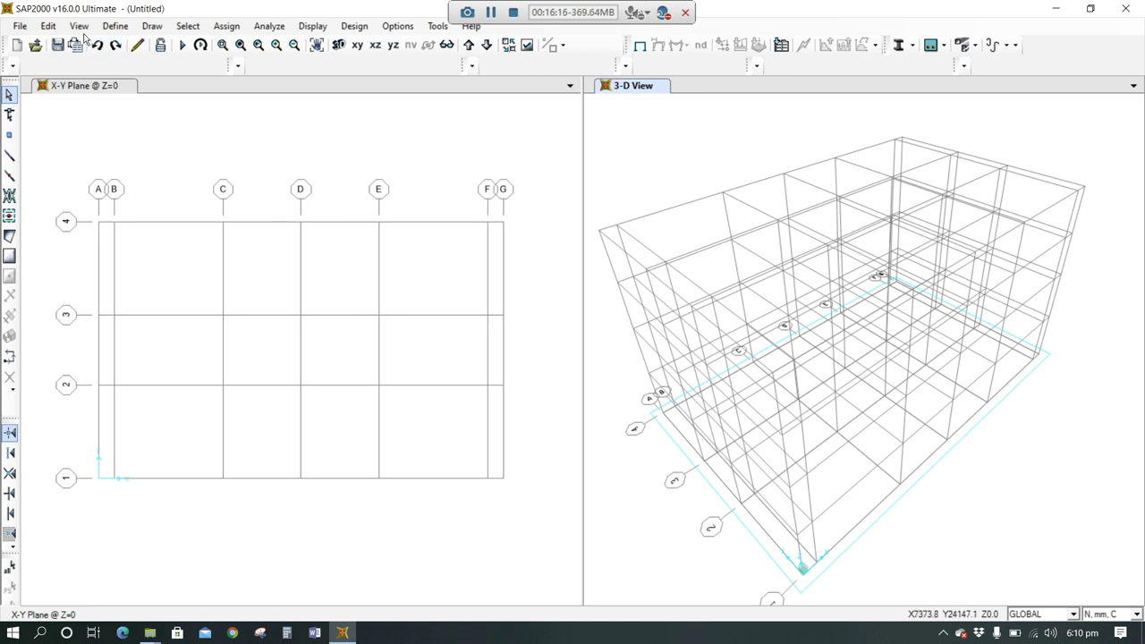
left_click(110, 28)
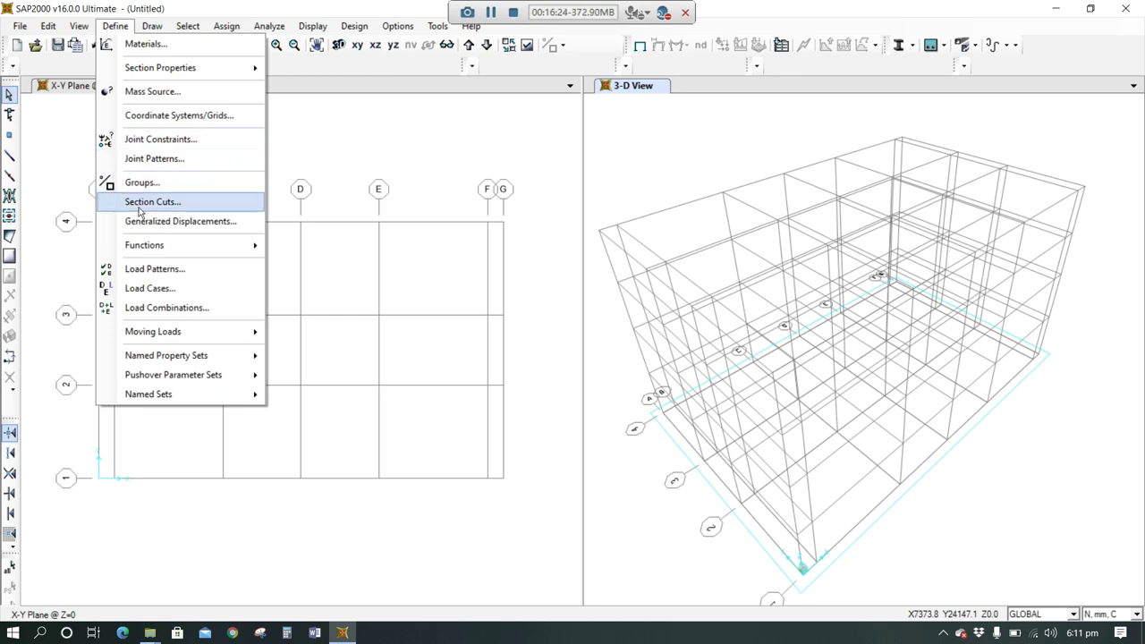
left_click(161, 269)
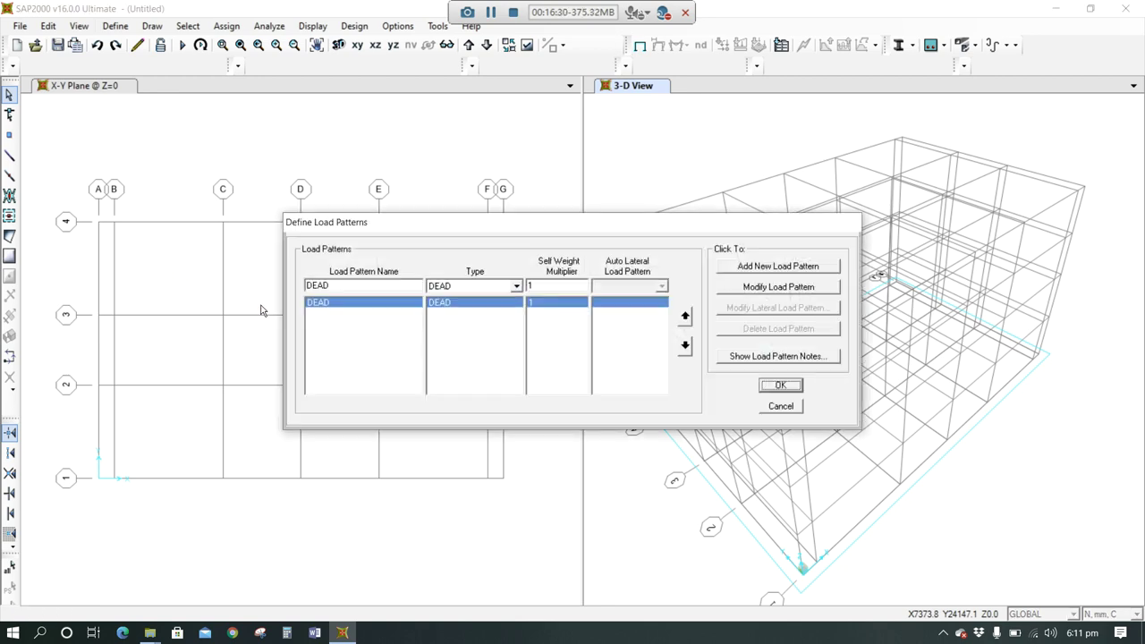
left_click(780, 405)
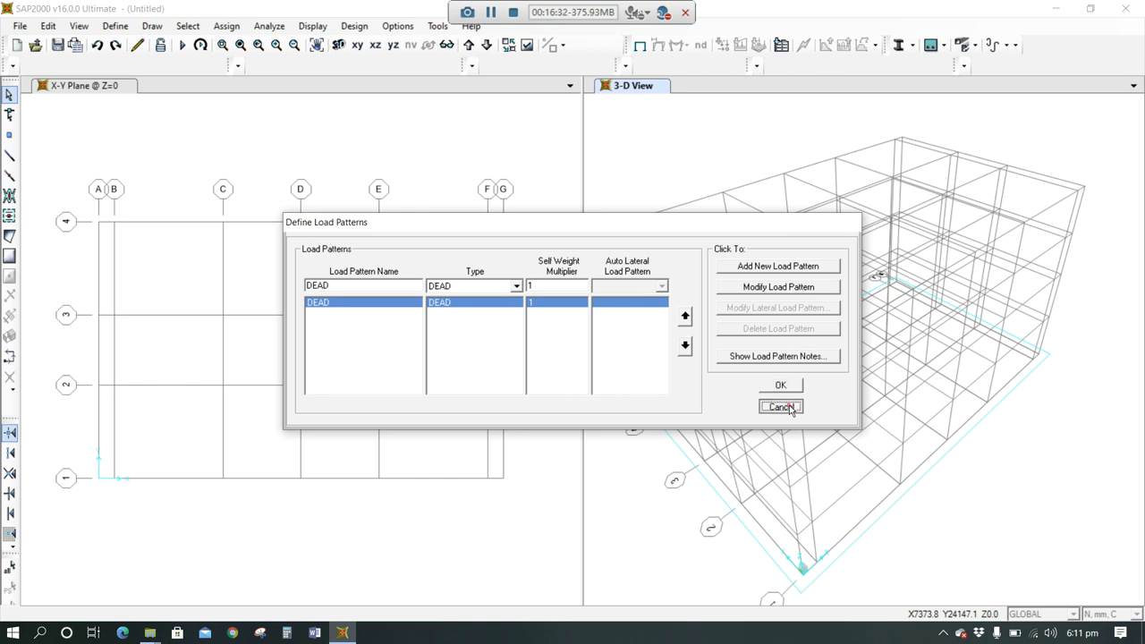
Step: Add a dead load pattern named Super DL with a self weight multiplier of 0
left_click(111, 30)
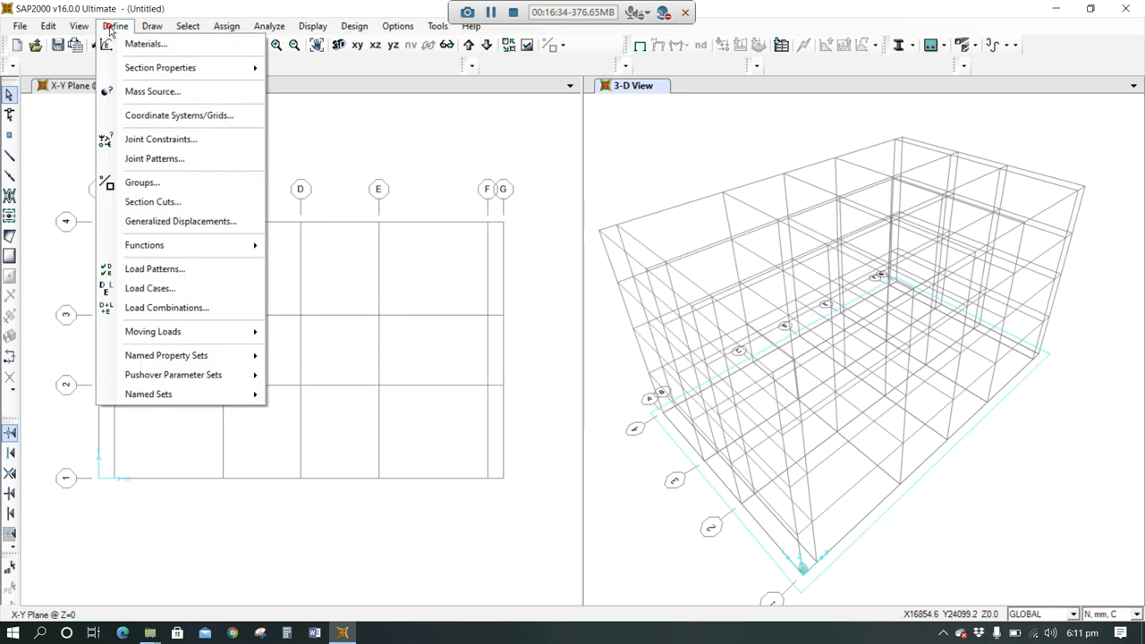
left_click(168, 268)
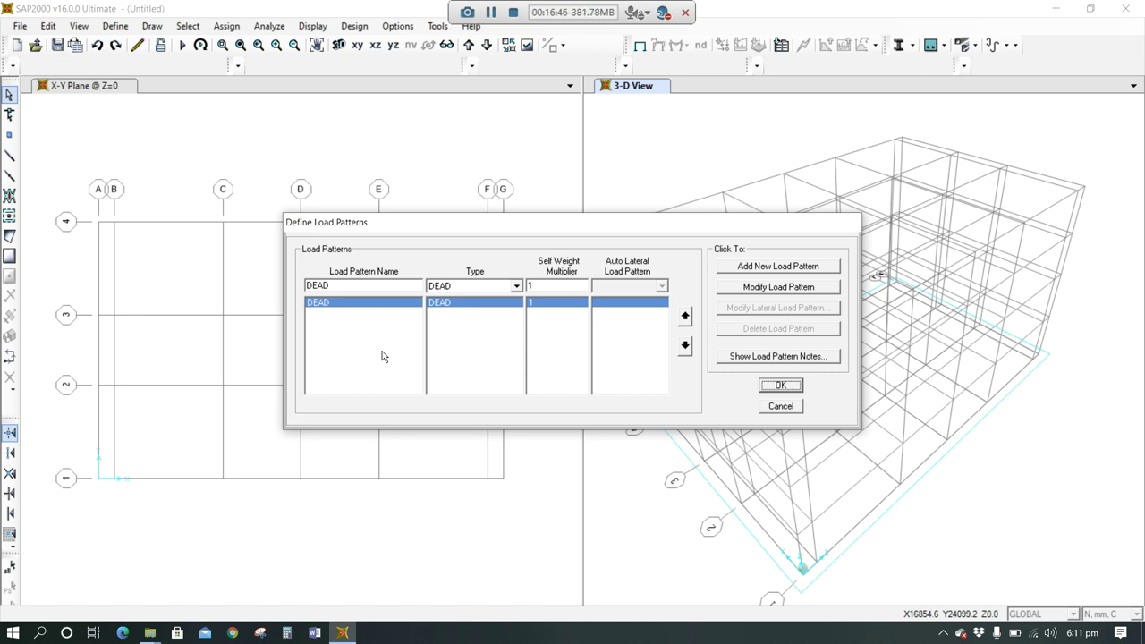
double_click(336, 284)
type("Live")
key("BackSpace")
key("BackSpace")
key("BackSpace")
key("BackSpace")
type("Super d")
key("BackSpace")
type("DL")
left_click(556, 289)
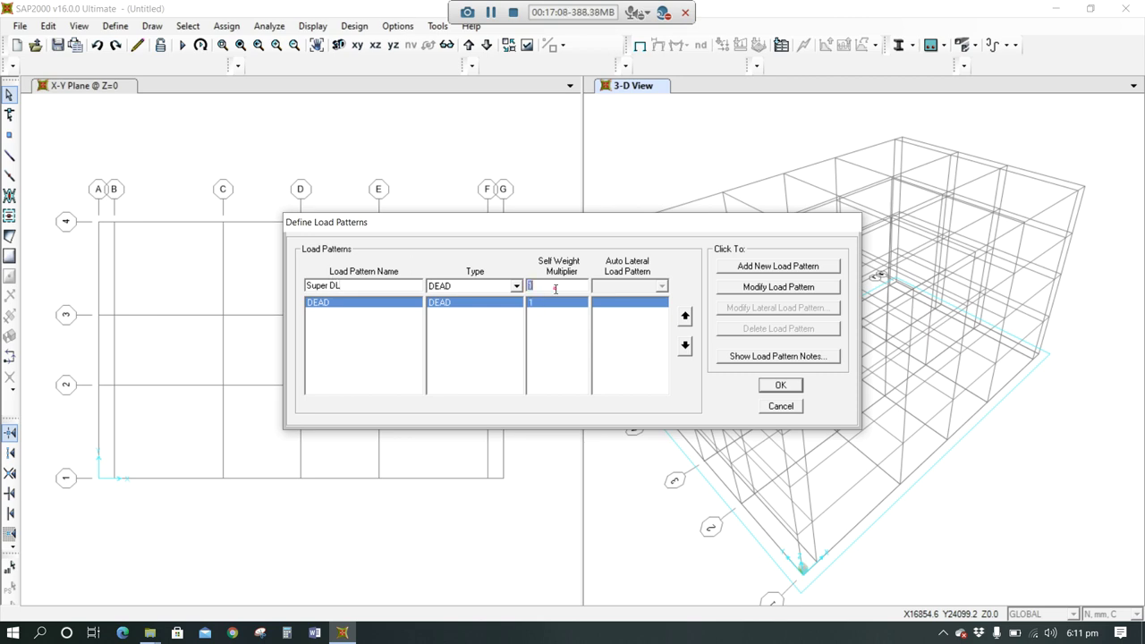
type("0")
left_click(762, 268)
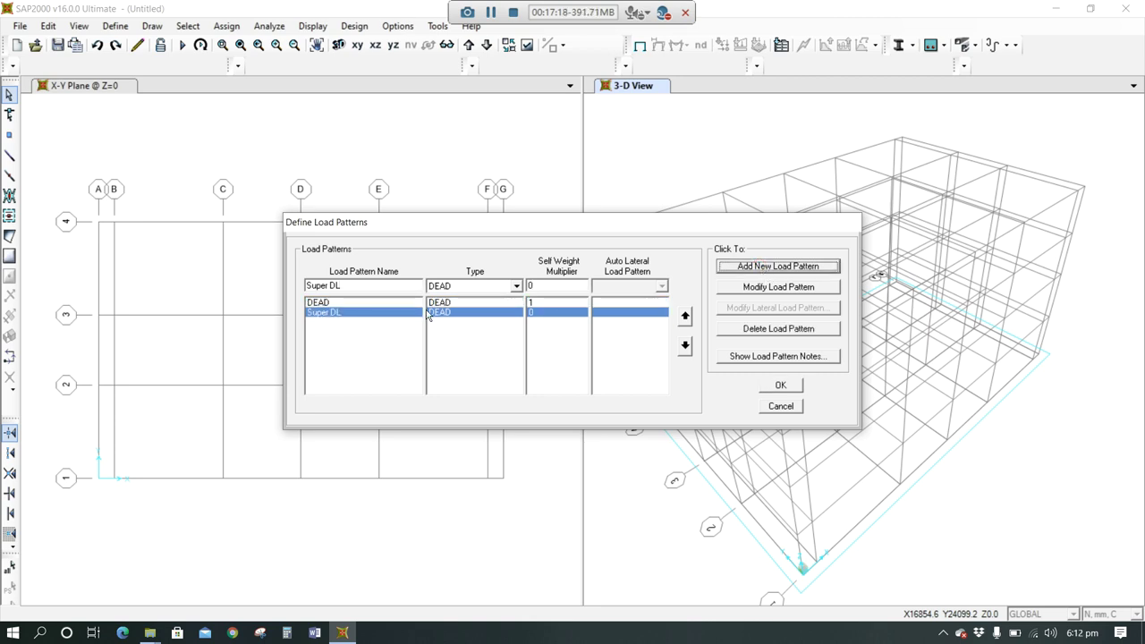
Step: Add another dead load pattern named Wall, keeping the self weight multiplier of 0
left_click(343, 285)
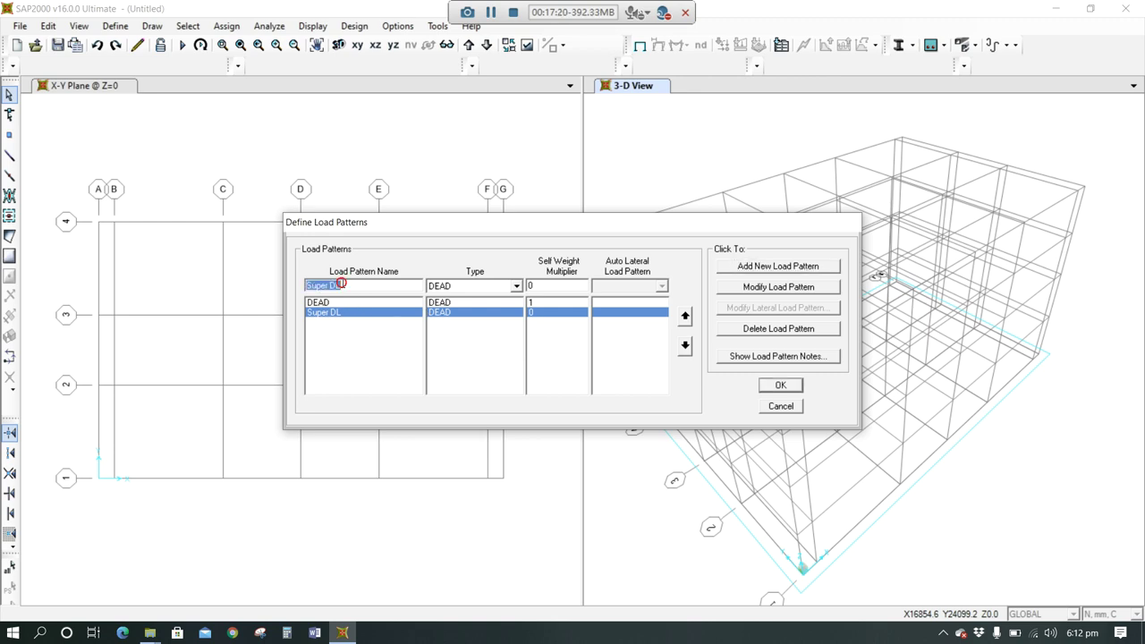
type("Wall")
left_click(779, 267)
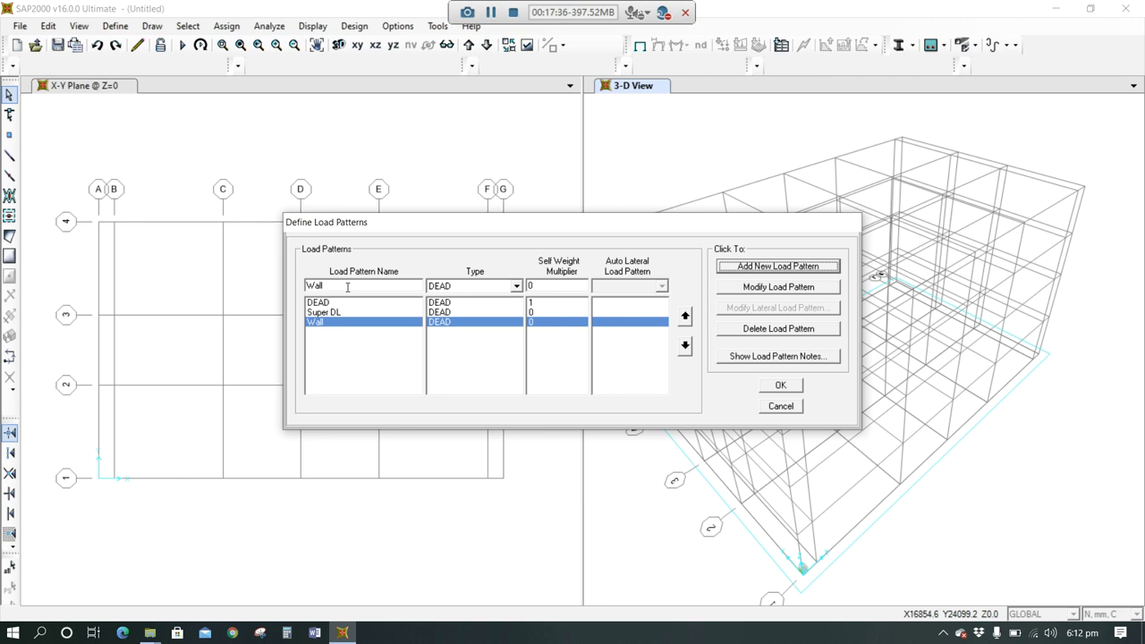
Step: Add a load pattern named Wind X of type WIND with UBC 97 as its auto lateral load pattern
double_click(348, 286)
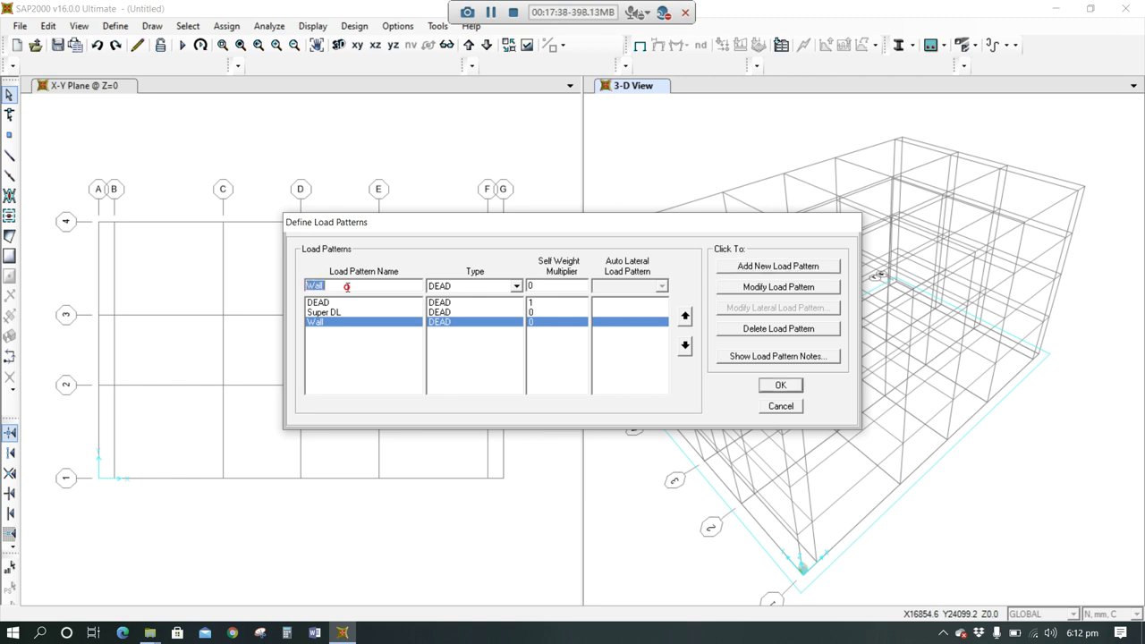
type("Winsd")
key("BackSpace")
key("BackSpace")
type("d X")
left_click(516, 288)
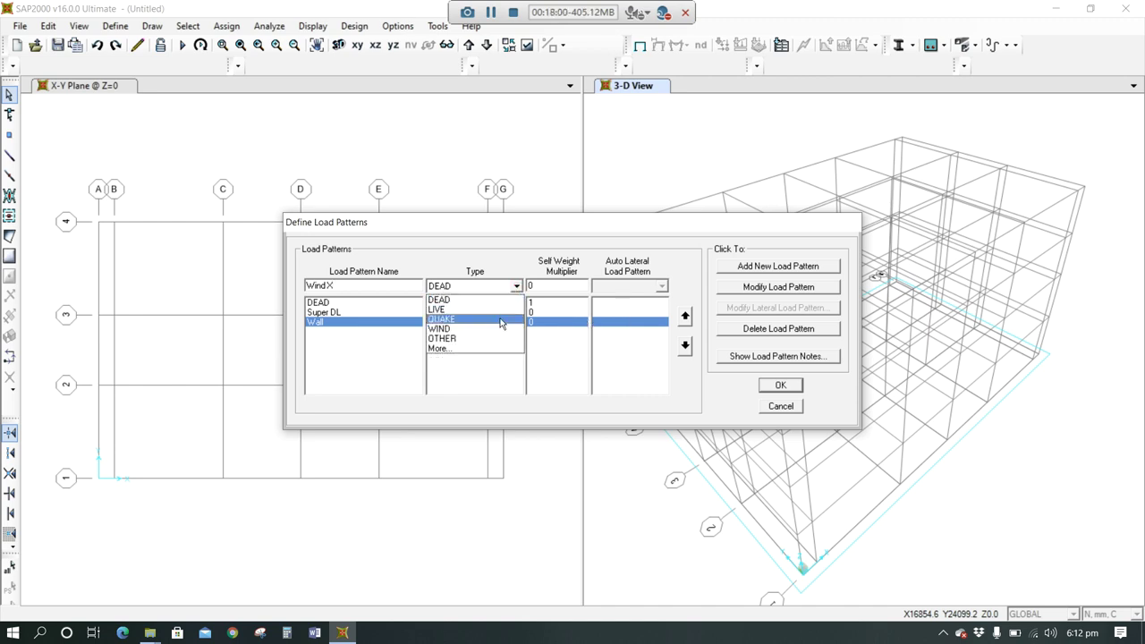
left_click(467, 329)
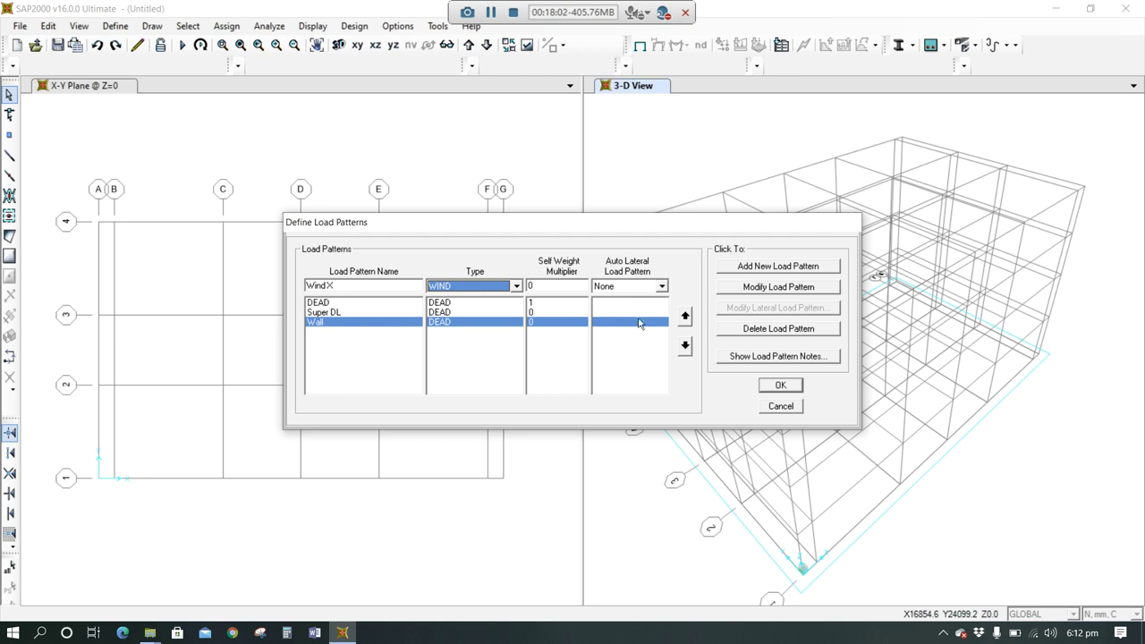
left_click(661, 286)
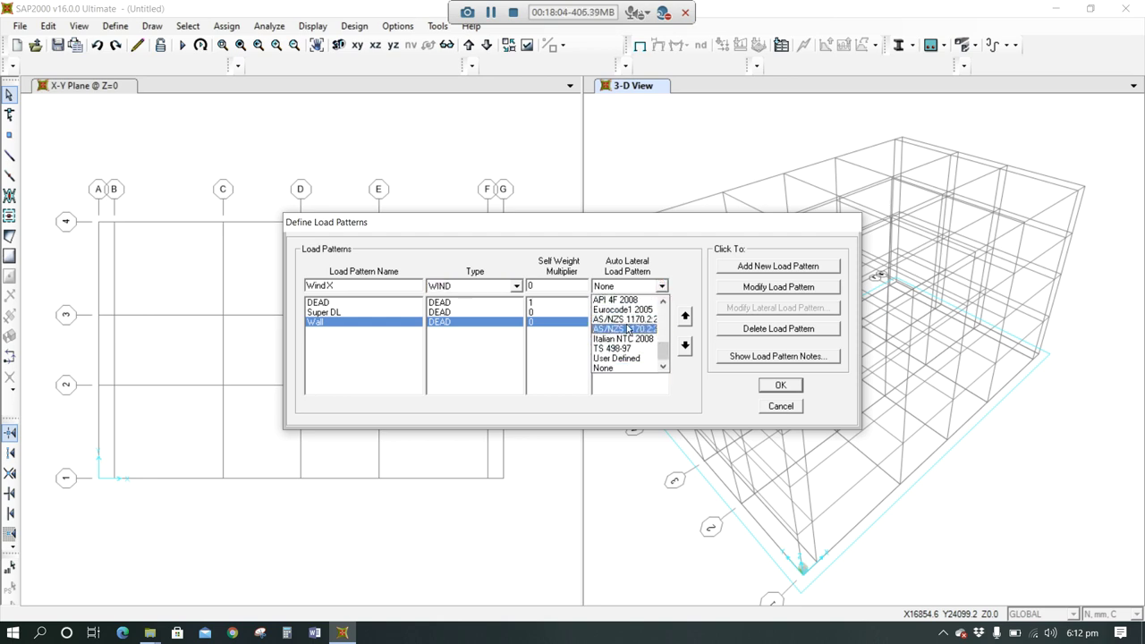
scroll(629, 329, "up", 6)
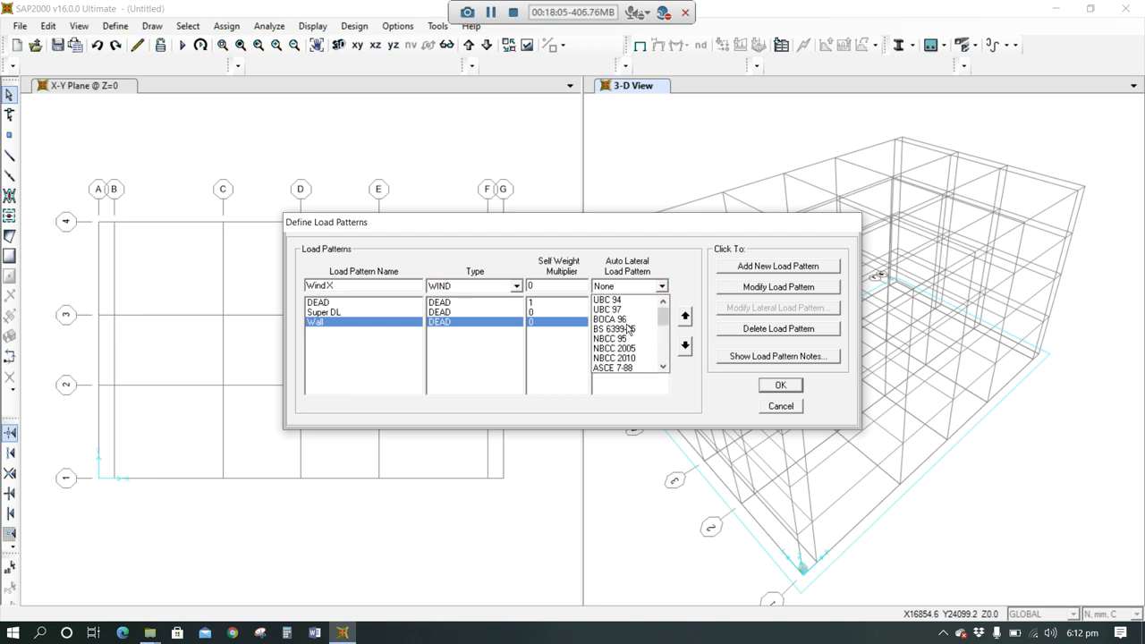
left_click(605, 309)
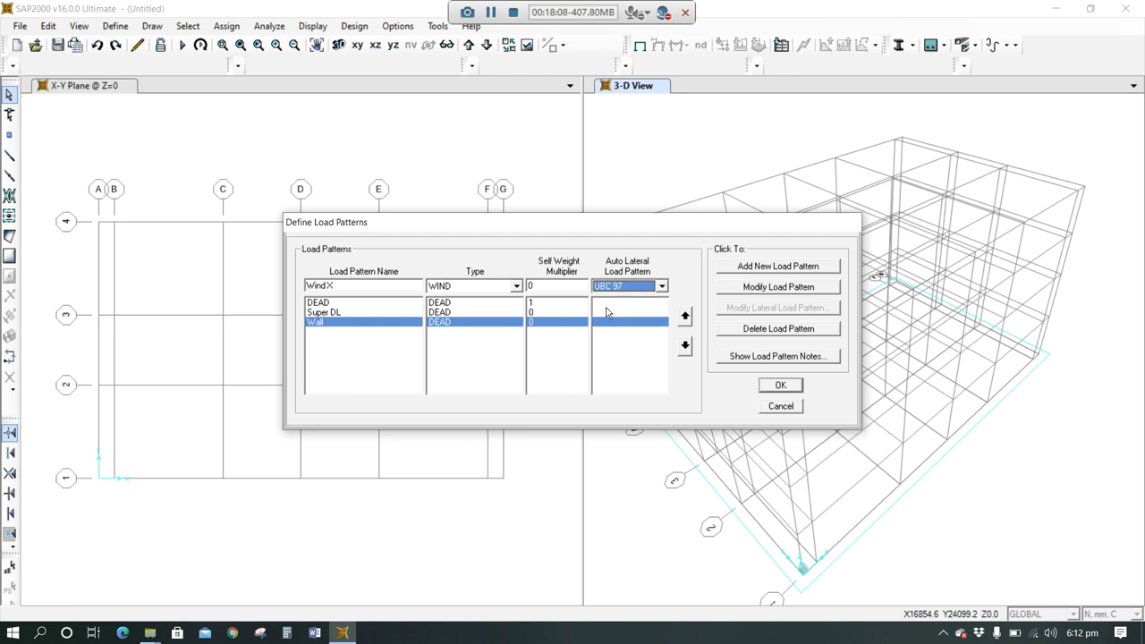
left_click(777, 266)
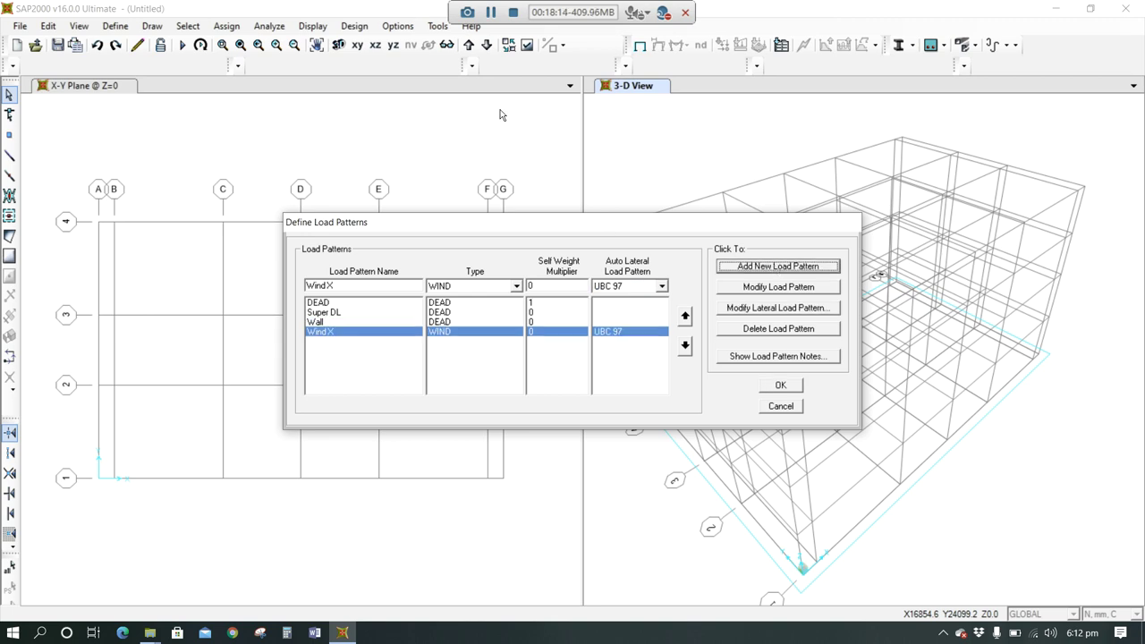
left_click(491, 13)
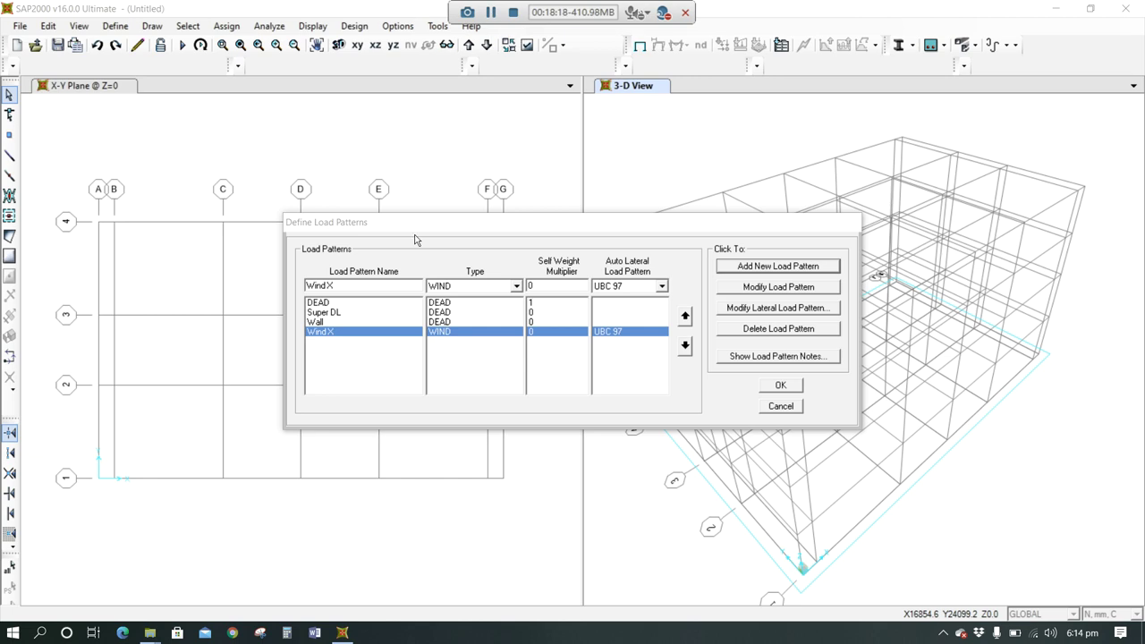
Step: Add a load pattern named EQ X of type QUAKE with UBC 97 as its auto lateral load pattern
left_click(360, 285)
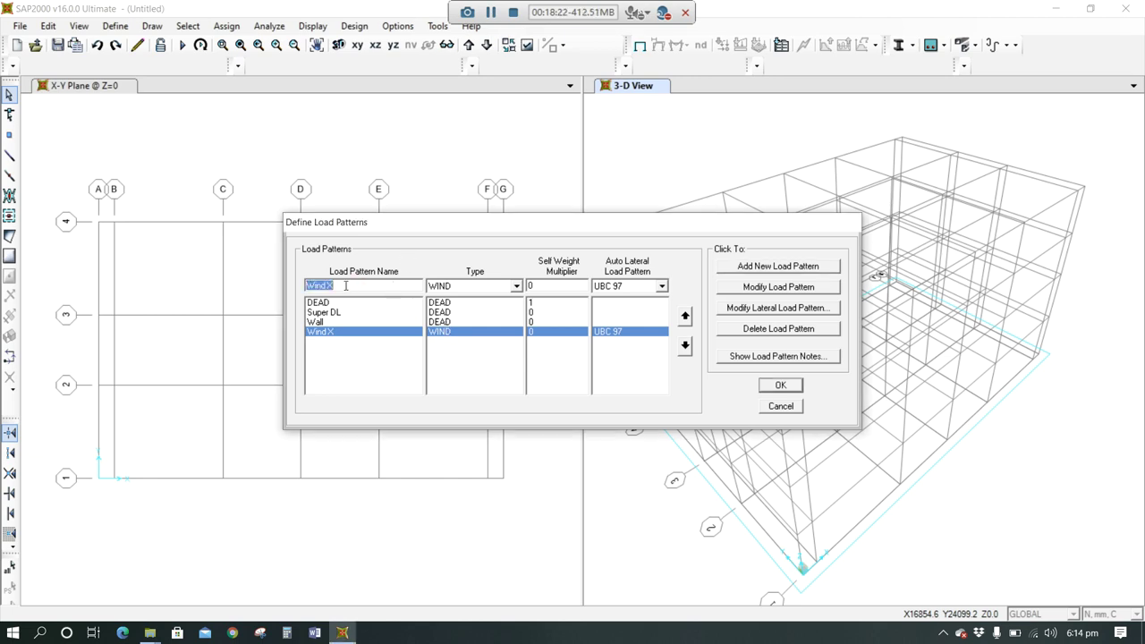
type("EQ X")
left_click(516, 286)
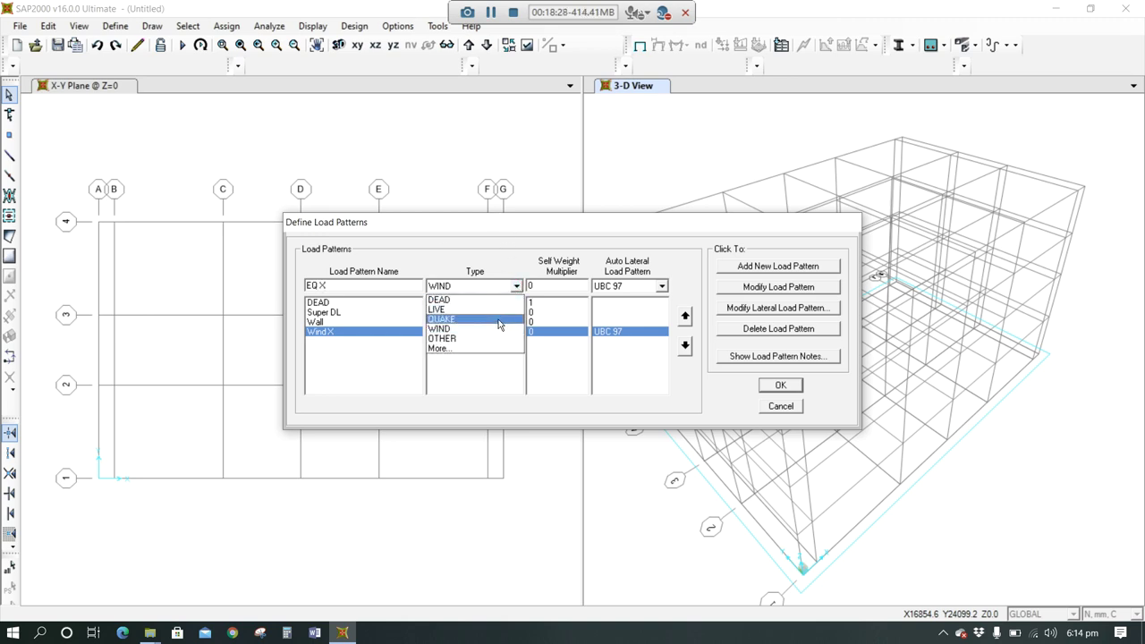
left_click(498, 321)
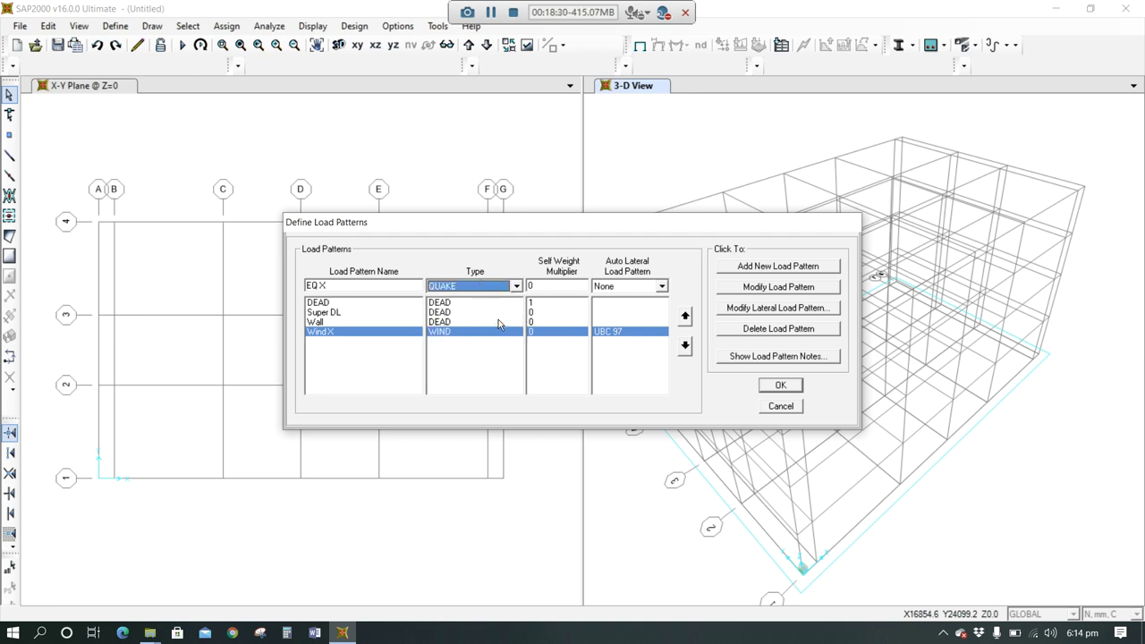
left_click(662, 286)
scroll(643, 310, "up", 6)
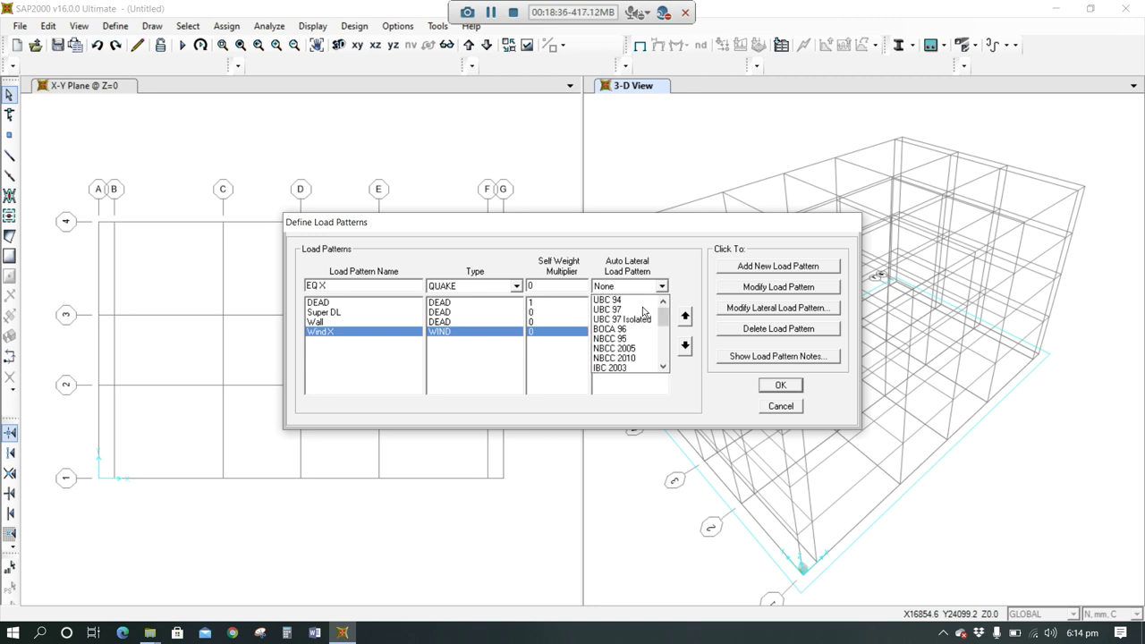
left_click(629, 310)
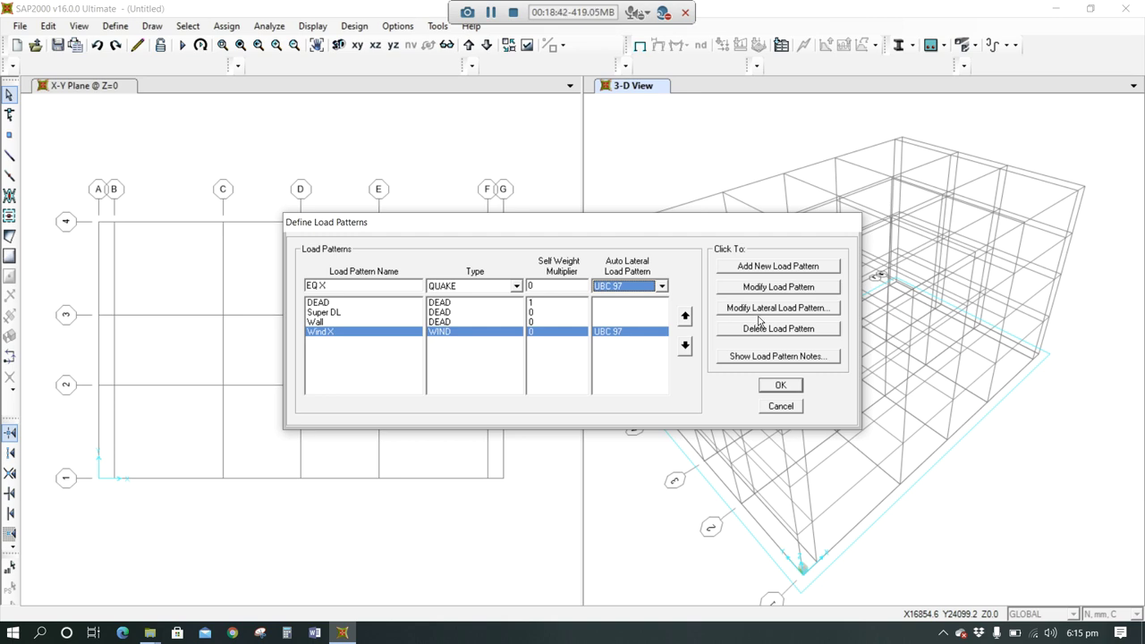
left_click(766, 268)
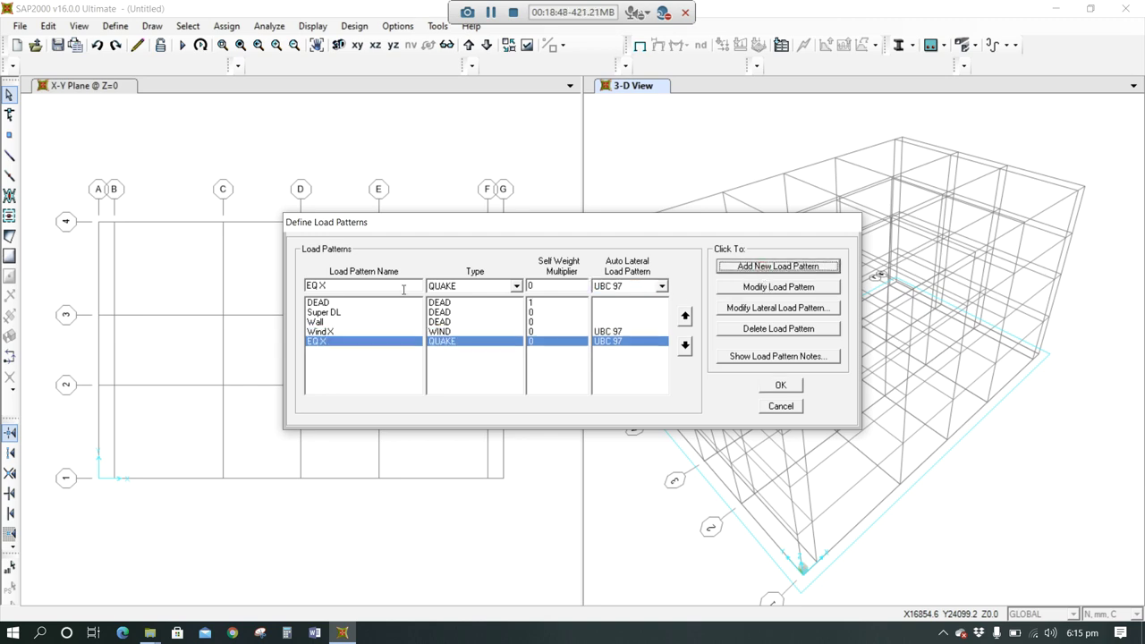
Step: Add a QUAKE load pattern named EQ Y with the same UBC 97 lateral code, and accept the load patterns
left_click(330, 285)
key("BackSpace")
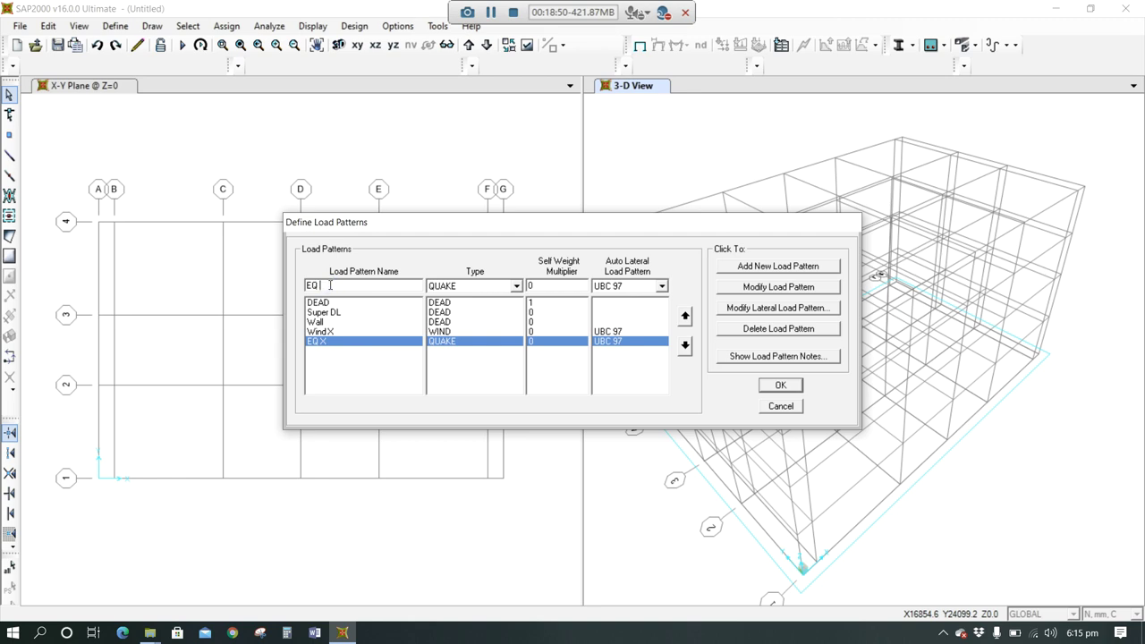
type("Y")
left_click(787, 268)
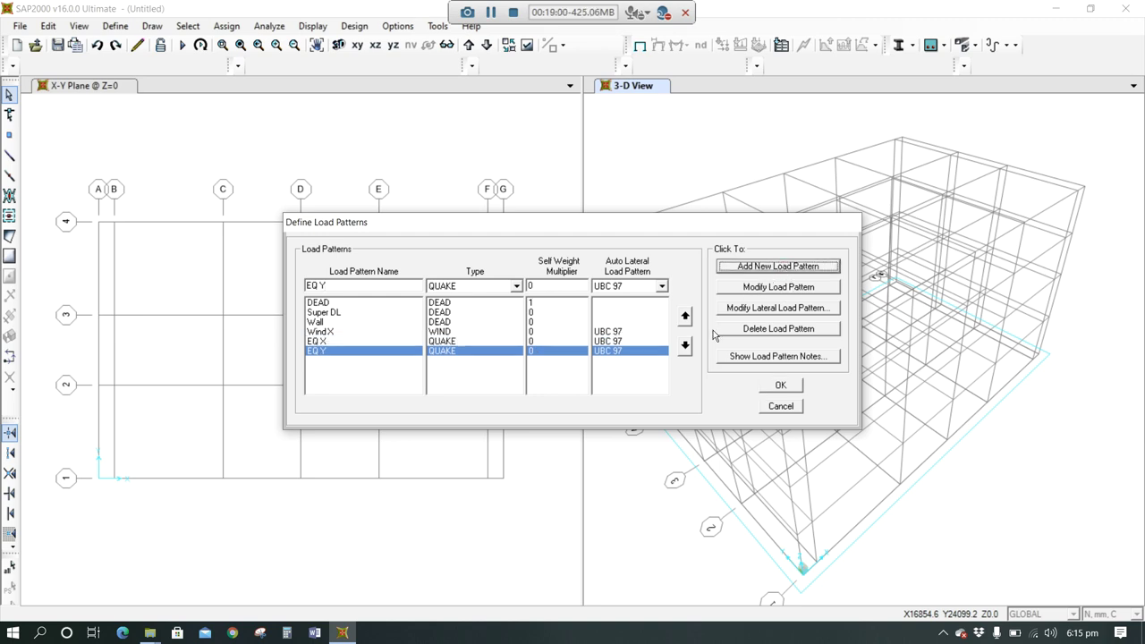
left_click(777, 386)
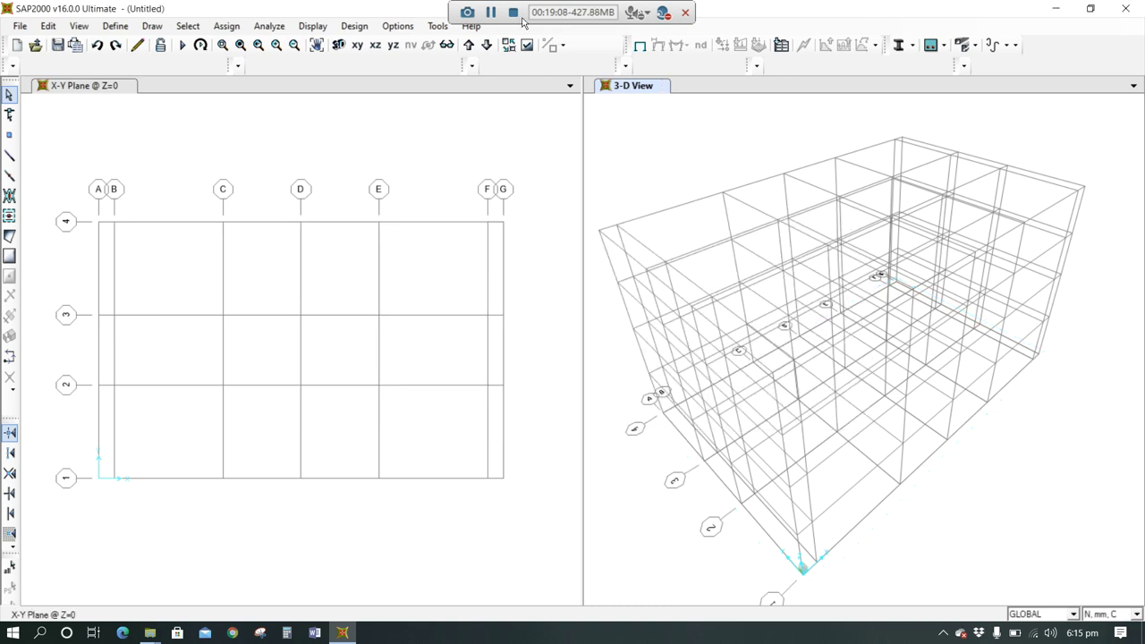